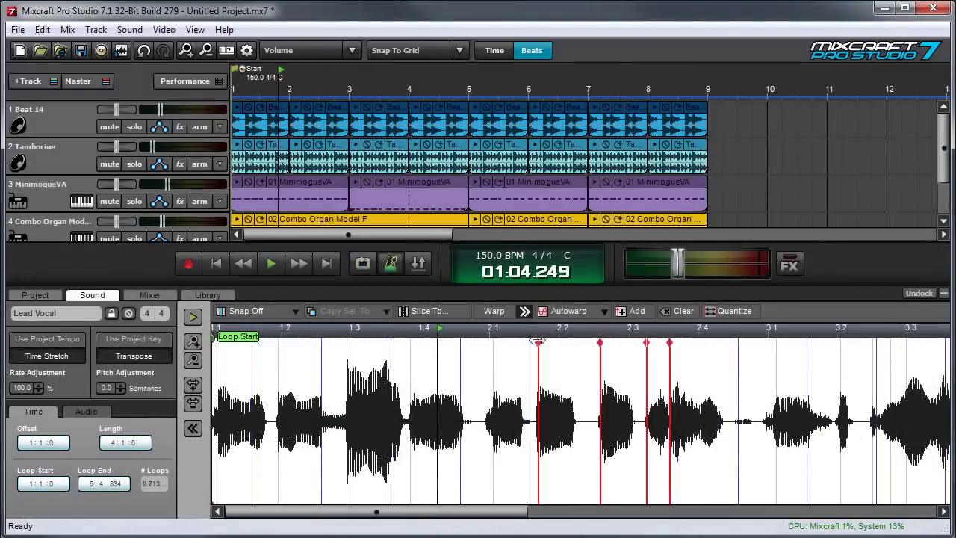
Nudge a warp marker slightly left, leaving Beat 1b spanning bars 1–5 at 100.0 BPM
drag(541, 341, 534, 341)
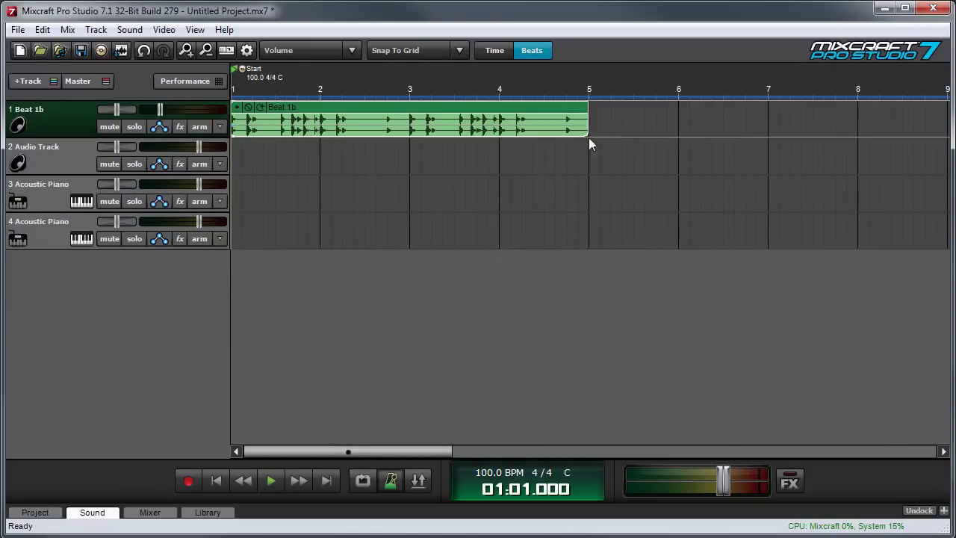
Trim the Beat 1b clip to end at bar 2 and mark bars 1–2 as the time range
drag(586, 132, 316, 161)
click(316, 161)
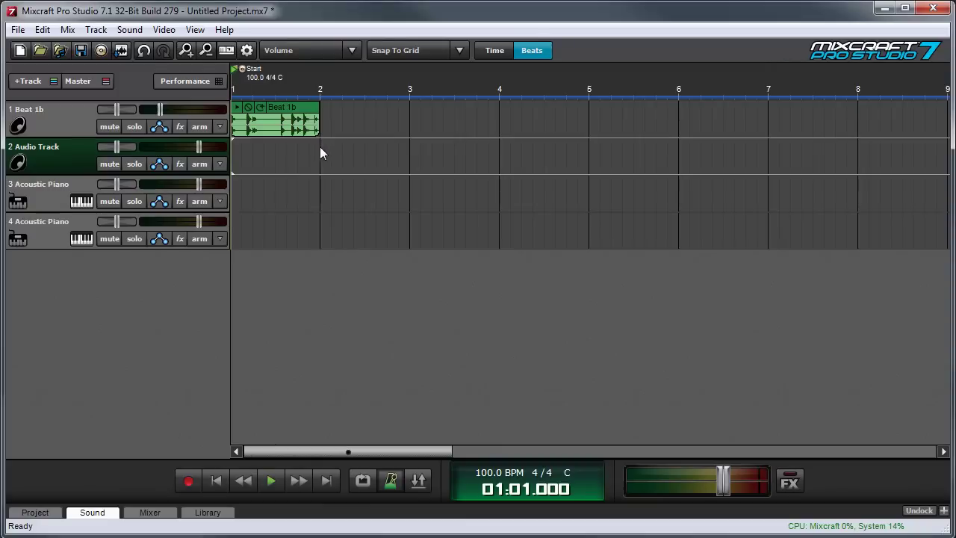
drag(234, 81, 318, 81)
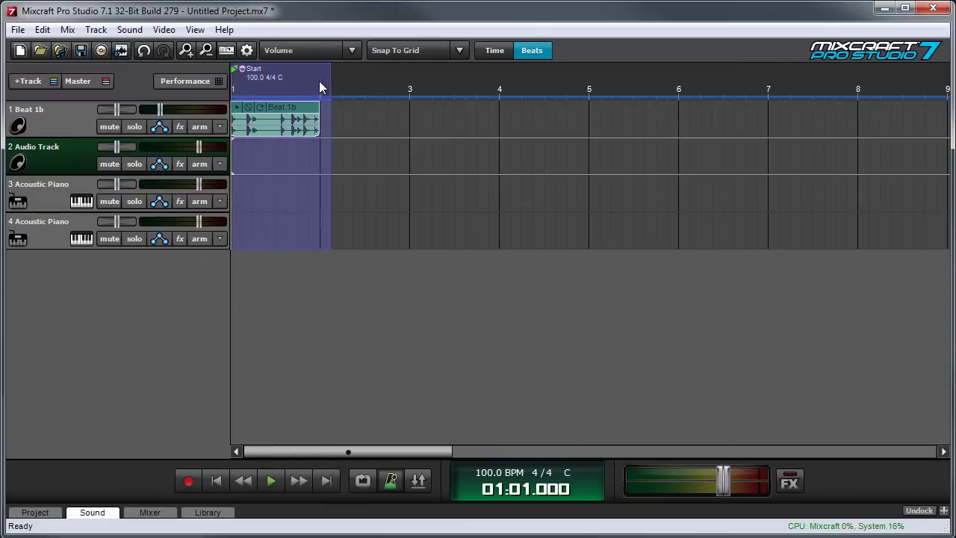
Loop playback over bar 1 and open the Beat 1b clip for editing
click(362, 480)
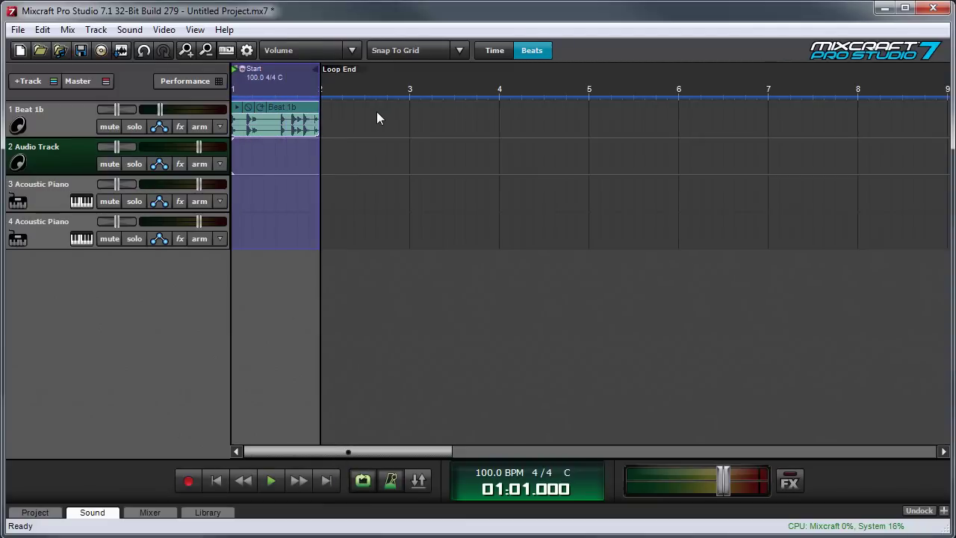
click(377, 112)
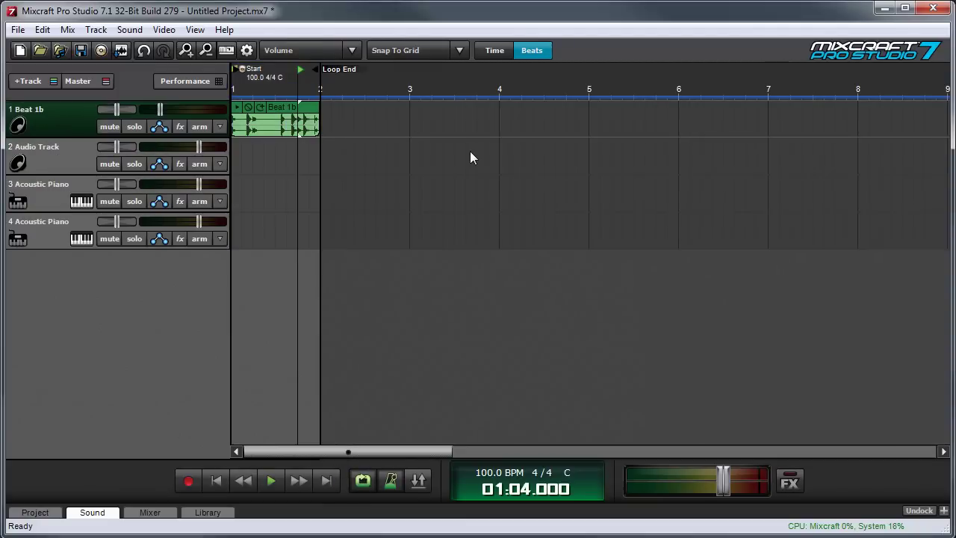
double_click(279, 106)
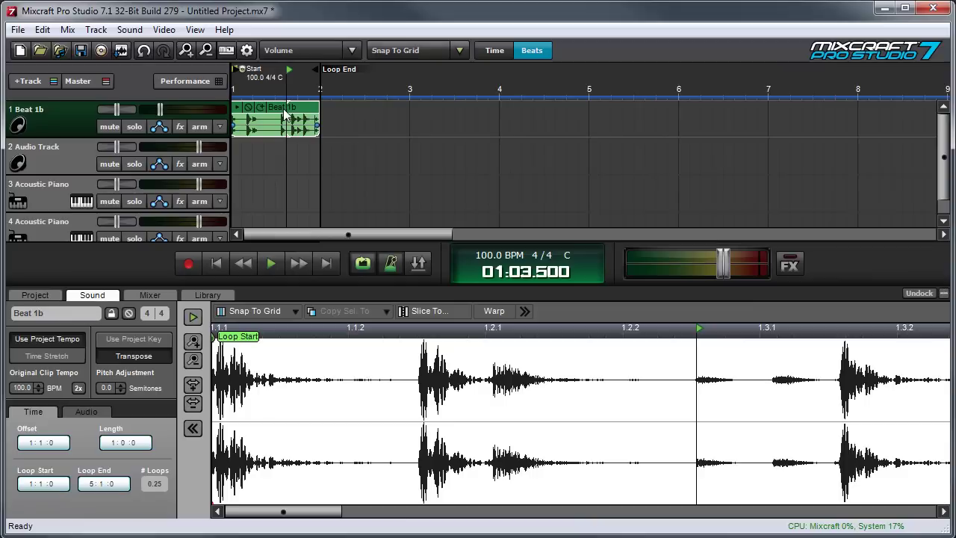
Enable Warp on the Beat 1b clip, zoom out its waveform, and view the snap options
click(493, 310)
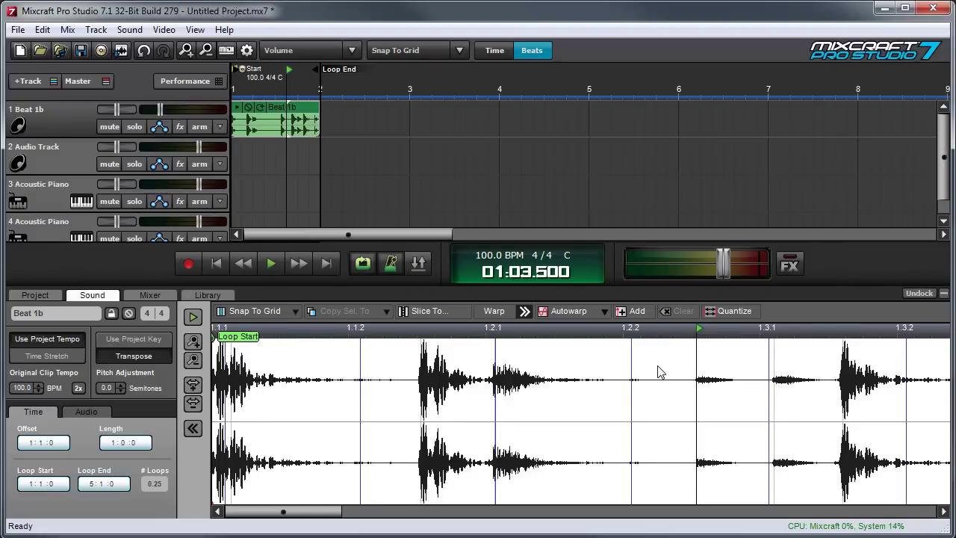
scroll(658, 371, down, 3)
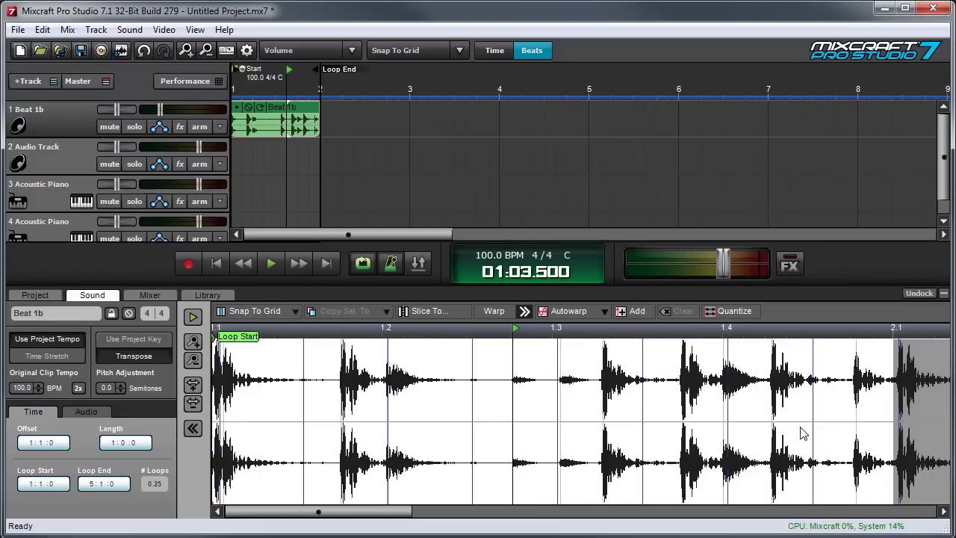
click(258, 312)
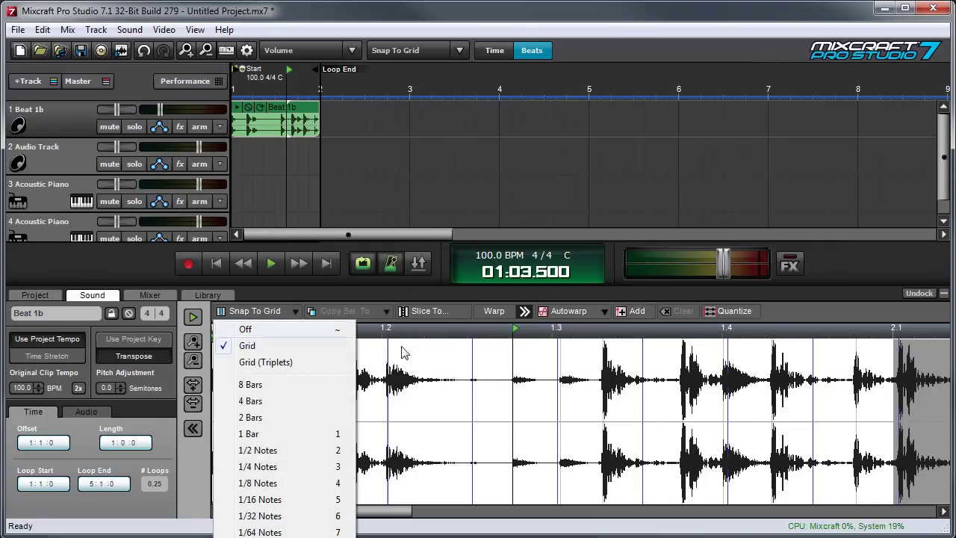
click(442, 400)
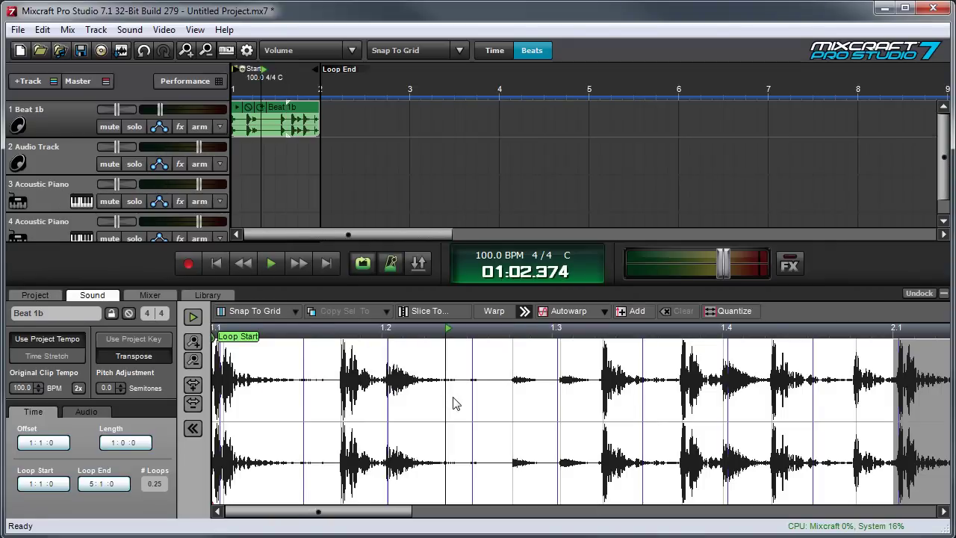
click(307, 404)
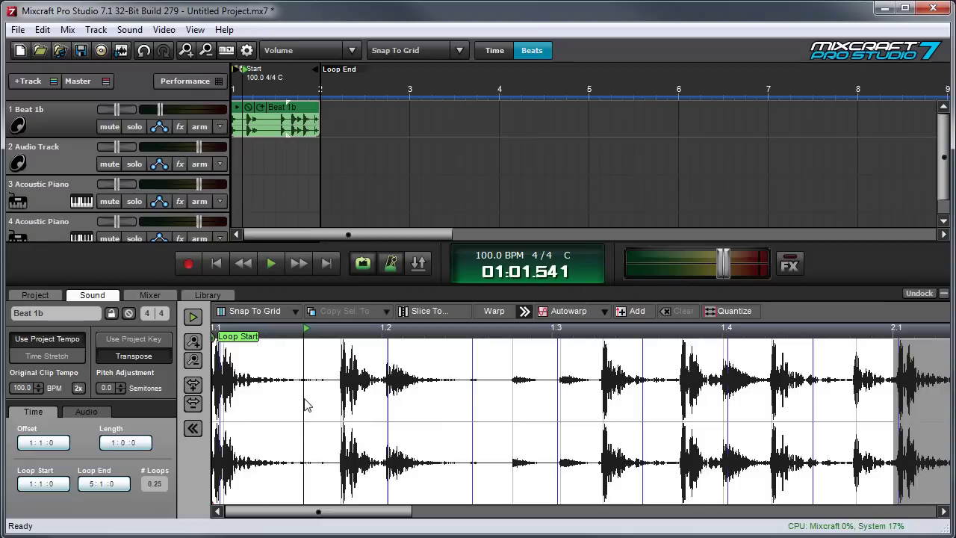
click(387, 414)
click(485, 405)
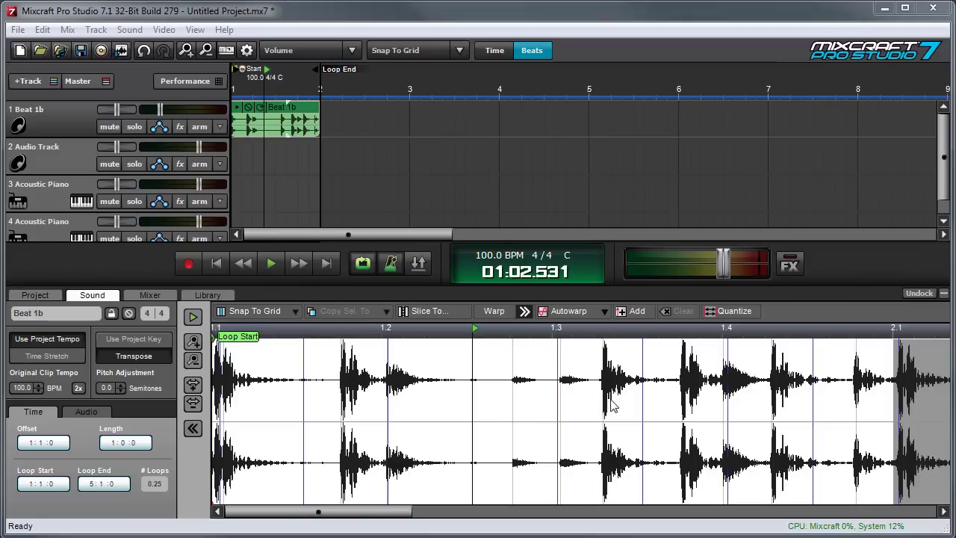
click(302, 412)
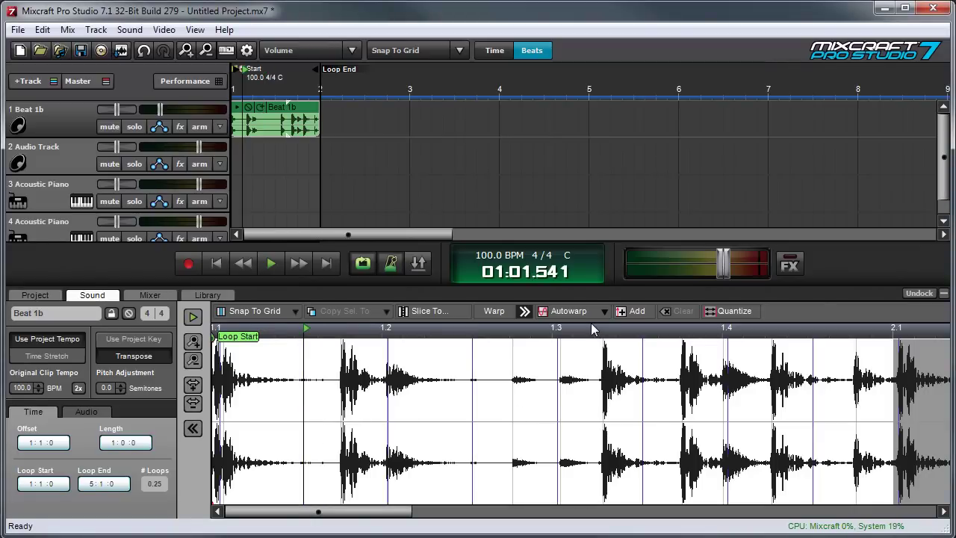
Add Beat 1b warp markers at the playhead, by right-click, and on a nearby hit
click(632, 312)
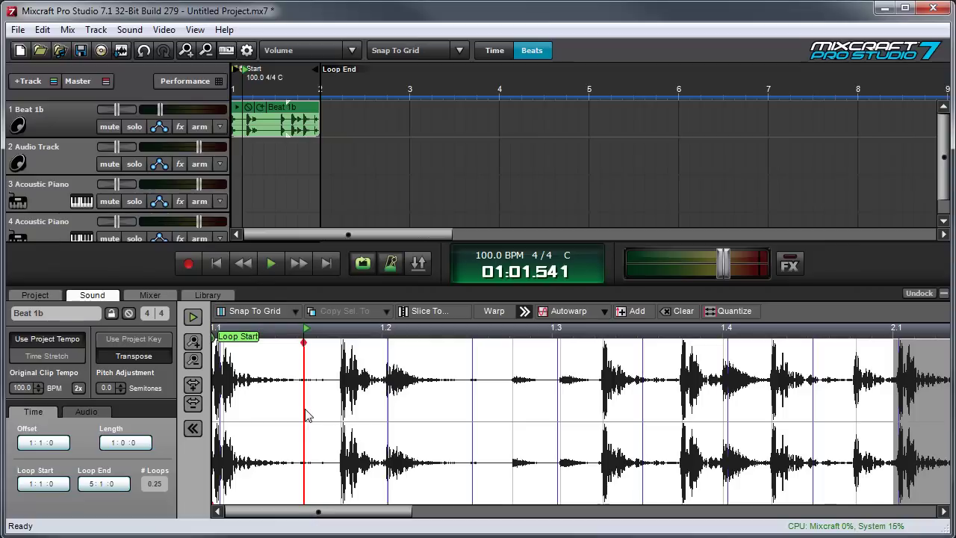
right_click(389, 348)
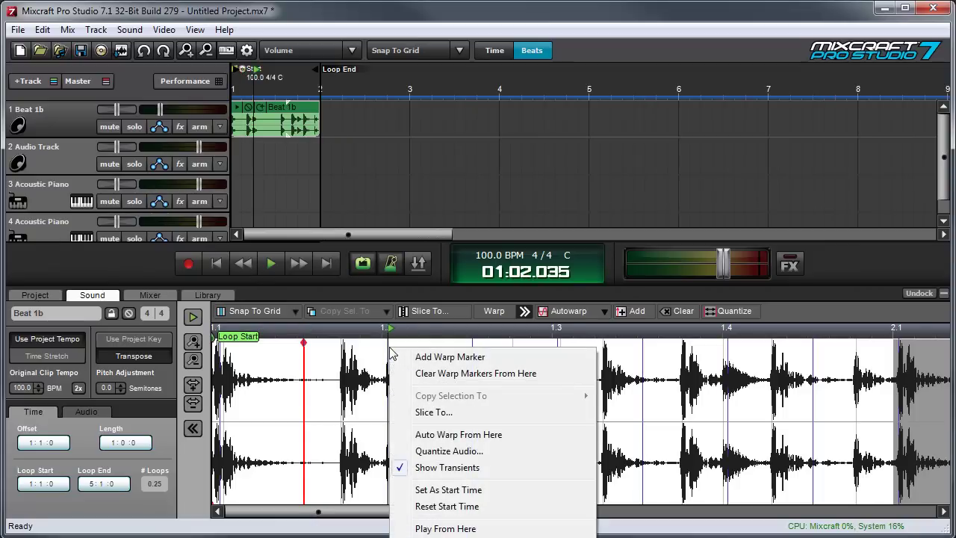
click(427, 357)
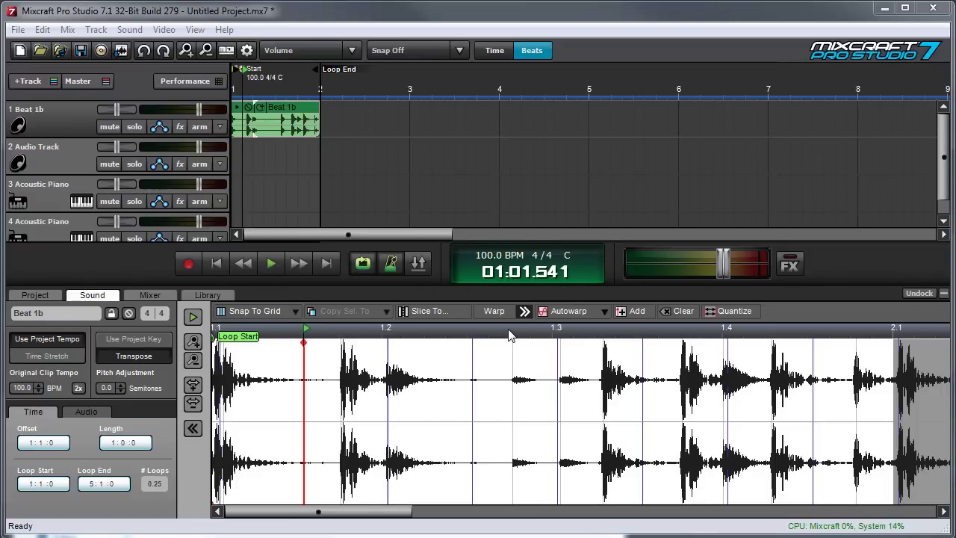
double_click(389, 370)
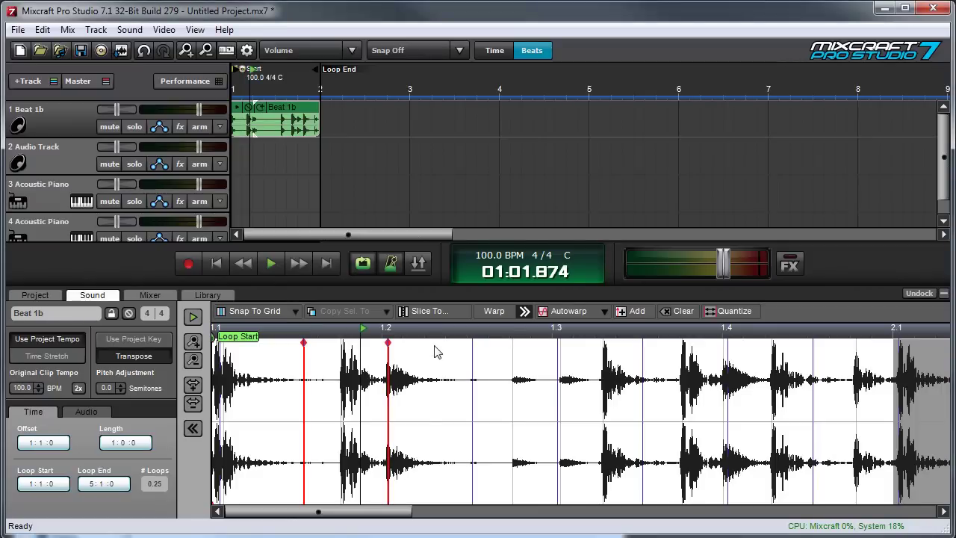
Delete the unwanted warp marker and replay the loop from its start
right_click(386, 342)
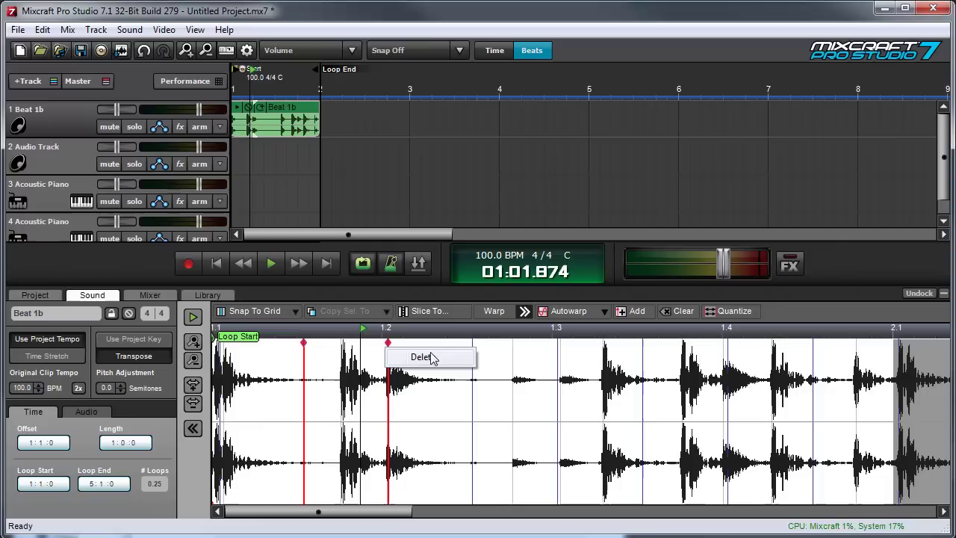
click(423, 356)
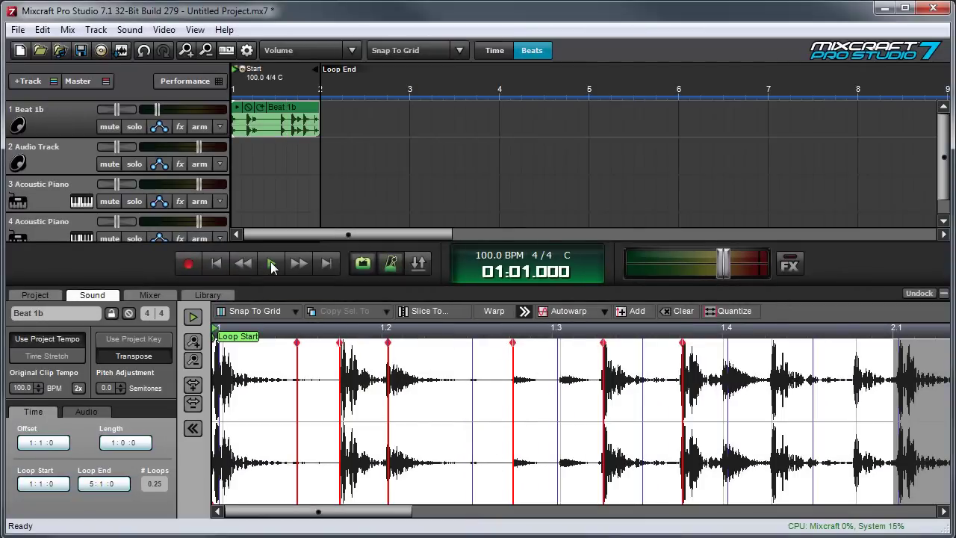
click(271, 264)
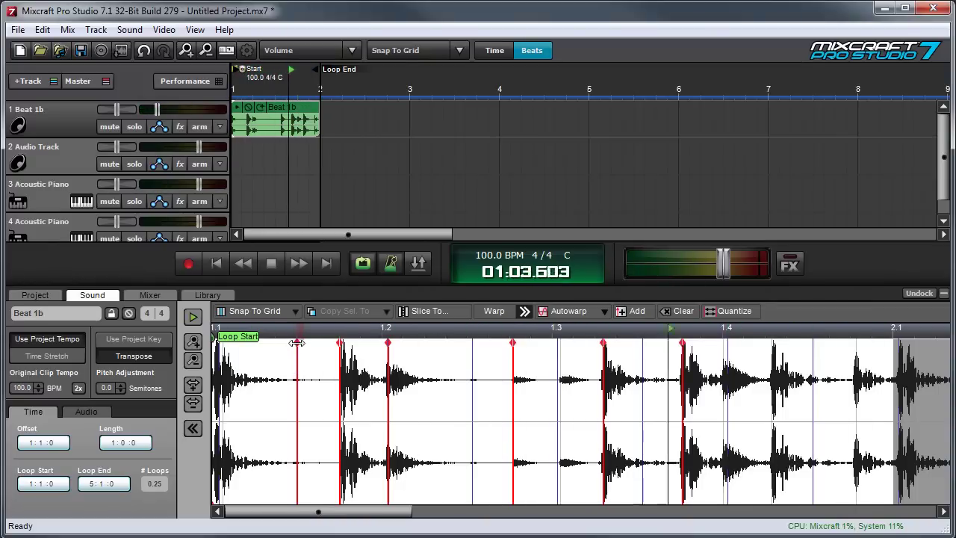
Drag the warp markers near beats 1.1–1.2 so their drum hits sit on the grid lines
drag(297, 342, 276, 343)
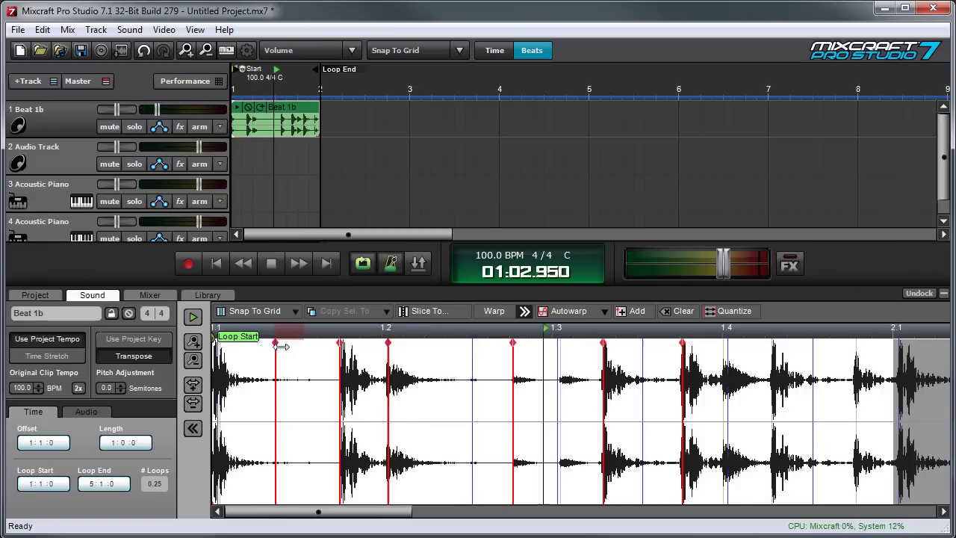
drag(340, 343, 321, 342)
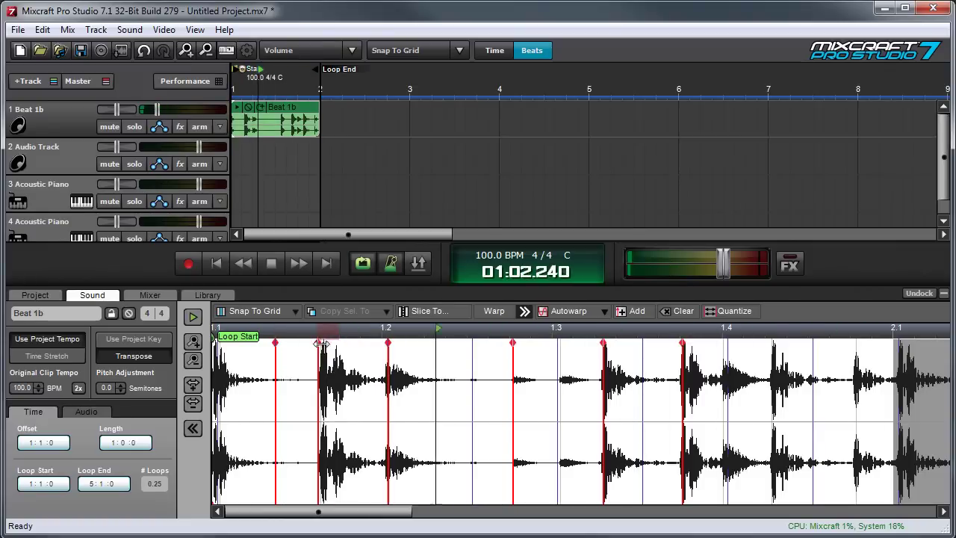
drag(388, 342, 382, 341)
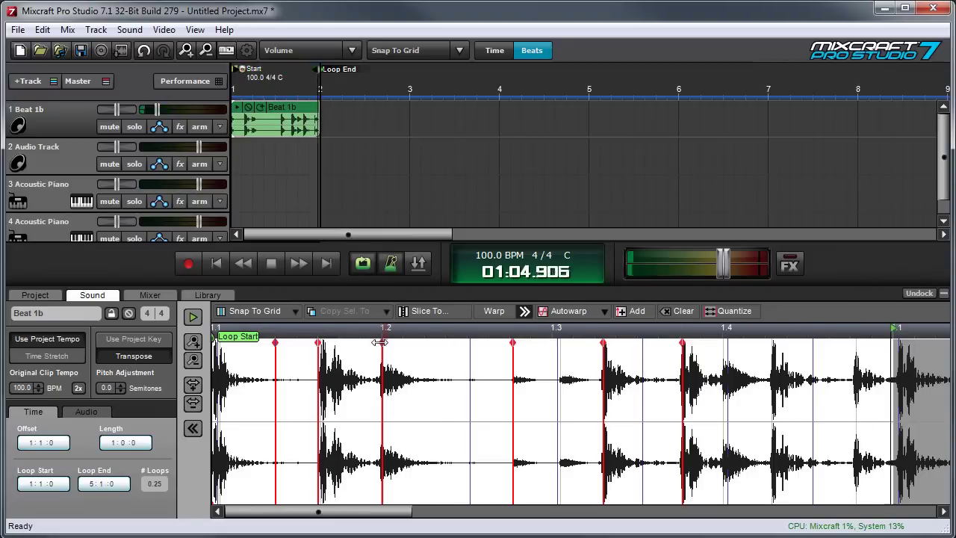
drag(380, 341, 362, 342)
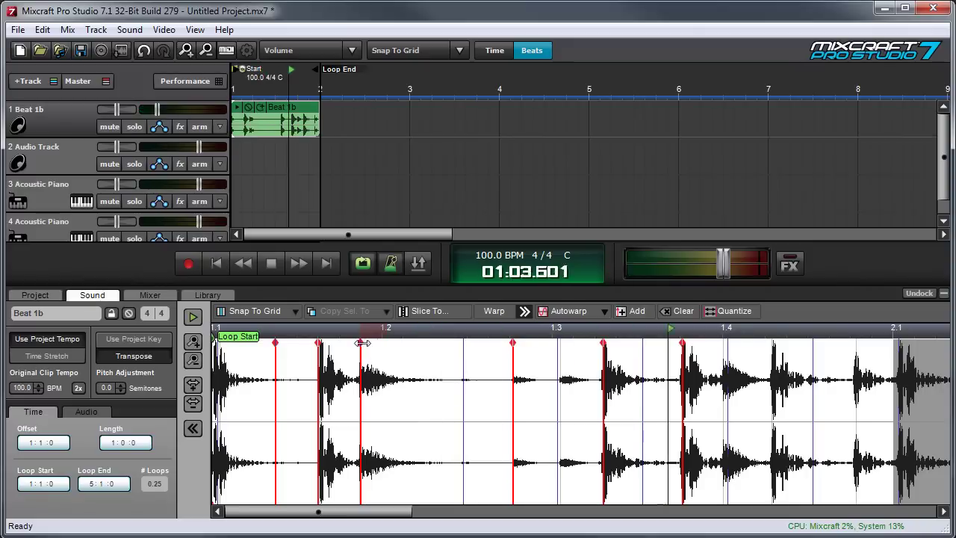
drag(362, 342, 383, 344)
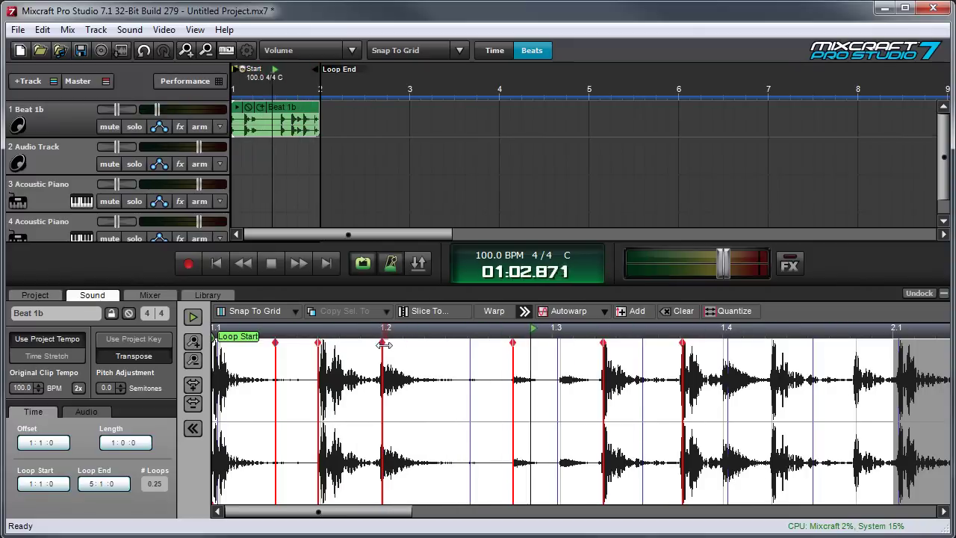
Turn snapping Off and move two warp markers onto their transients
click(273, 314)
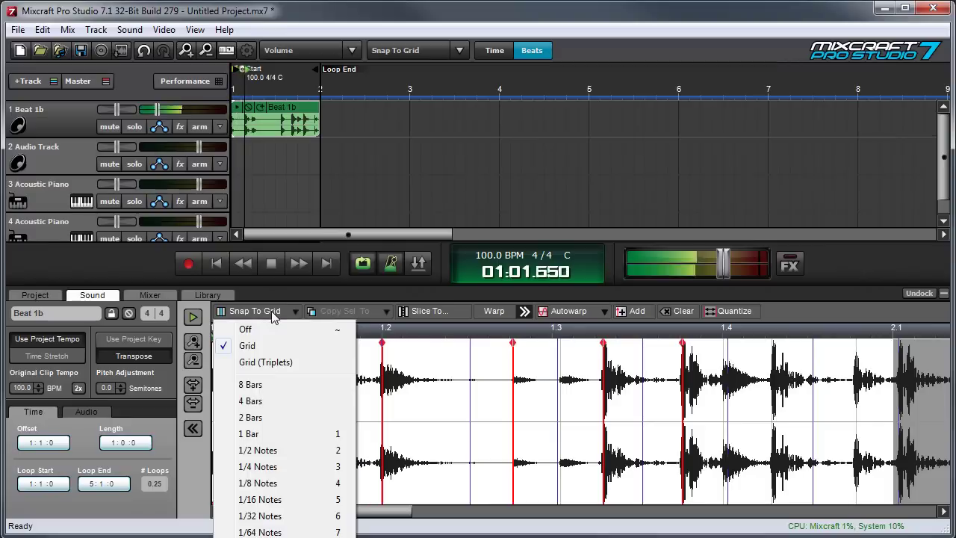
click(245, 329)
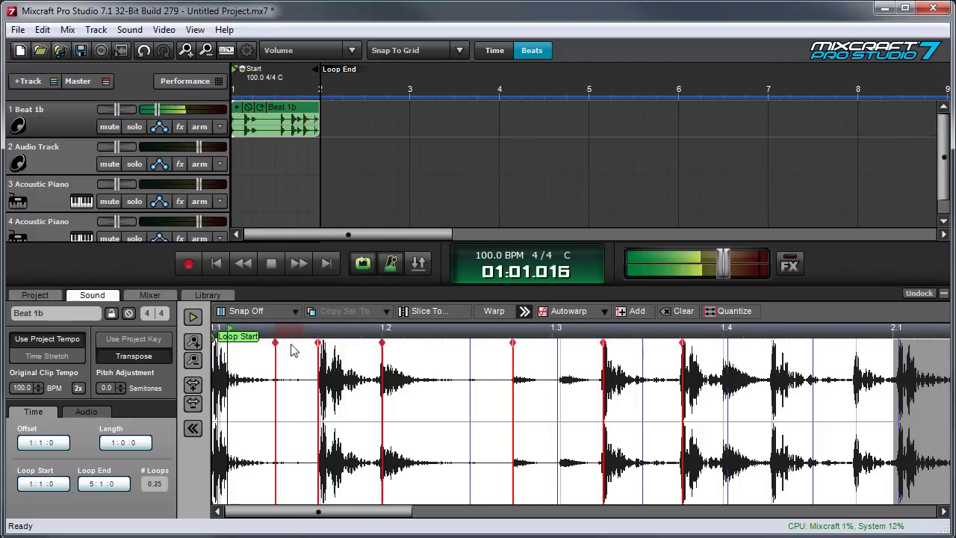
drag(318, 347, 329, 347)
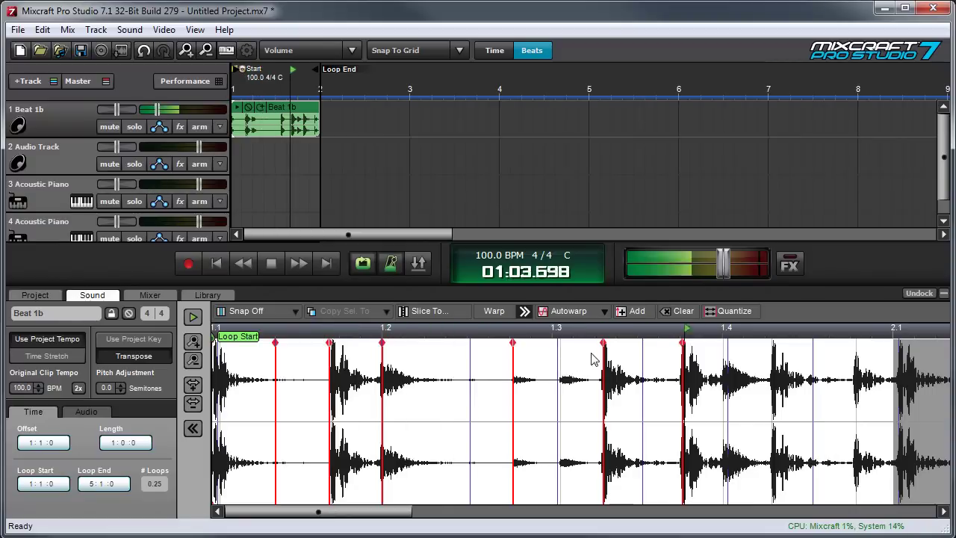
drag(604, 344, 594, 342)
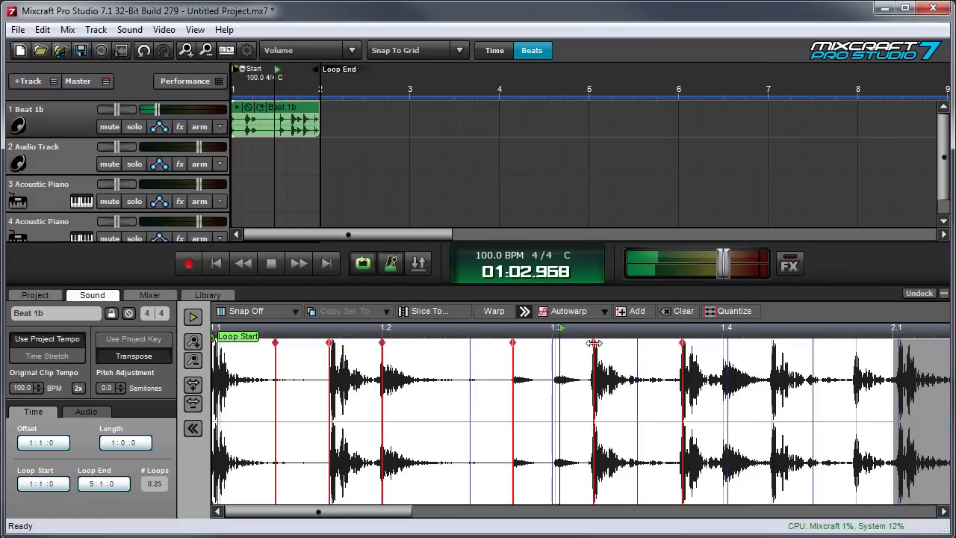
Stop playback, nudge the marker near beat 1.2 slightly left, and zoom in
click(272, 264)
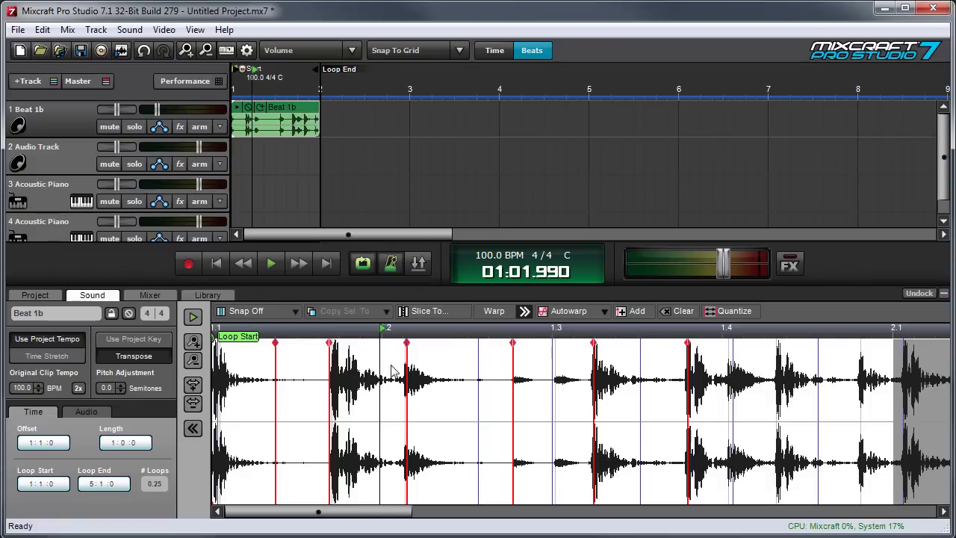
drag(329, 342, 326, 342)
scroll(391, 390, up, 4)
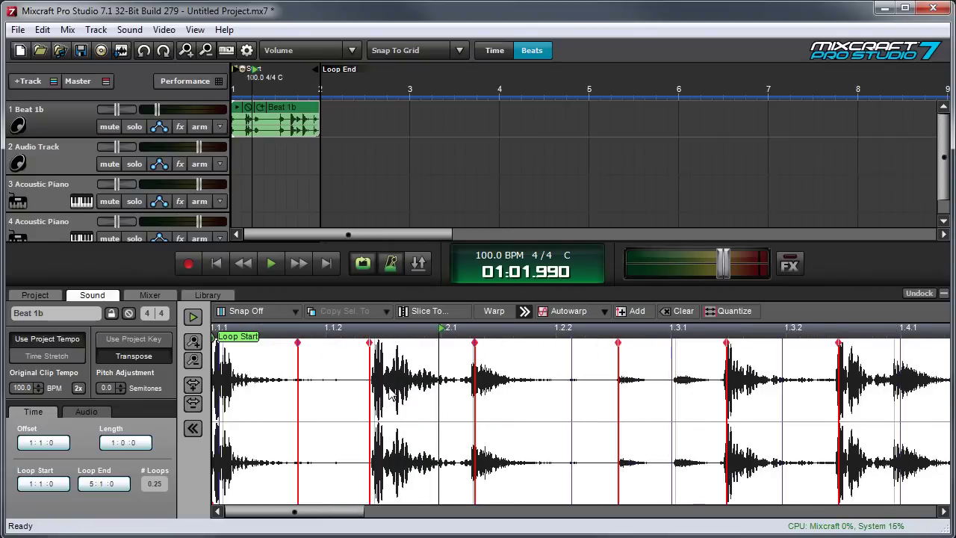
scroll(397, 393, up, 1)
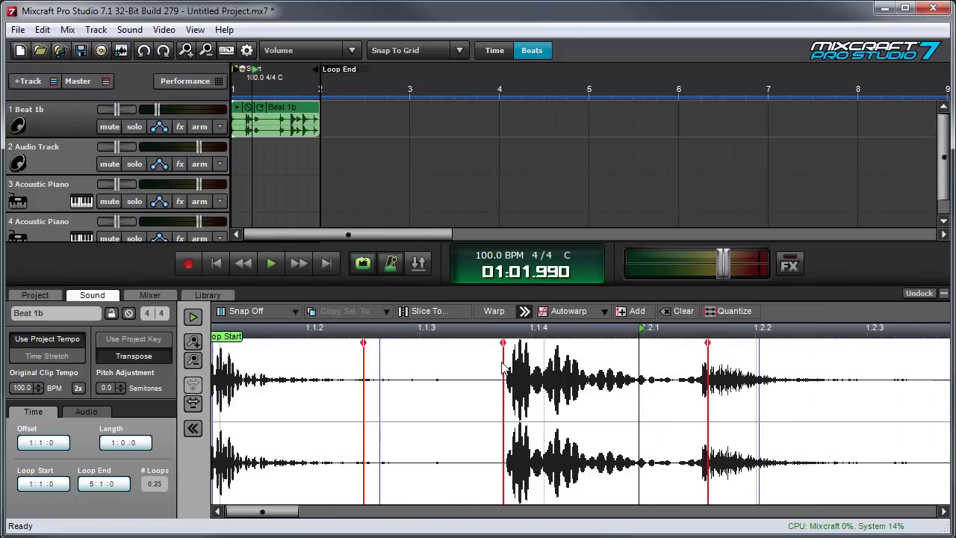
Make a last Beat 1b marker tweak, then audition the Lead Vocal clip and open it
drag(502, 343, 494, 343)
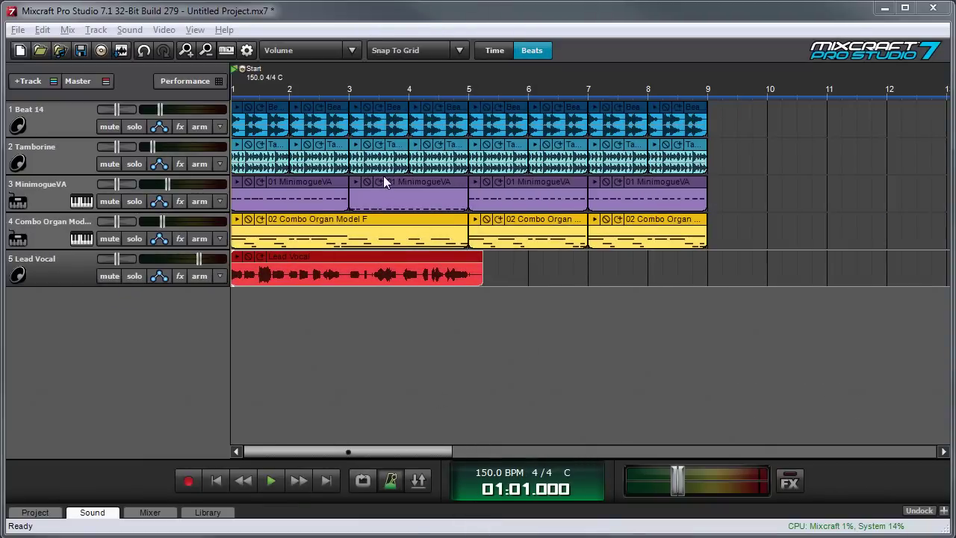
click(360, 265)
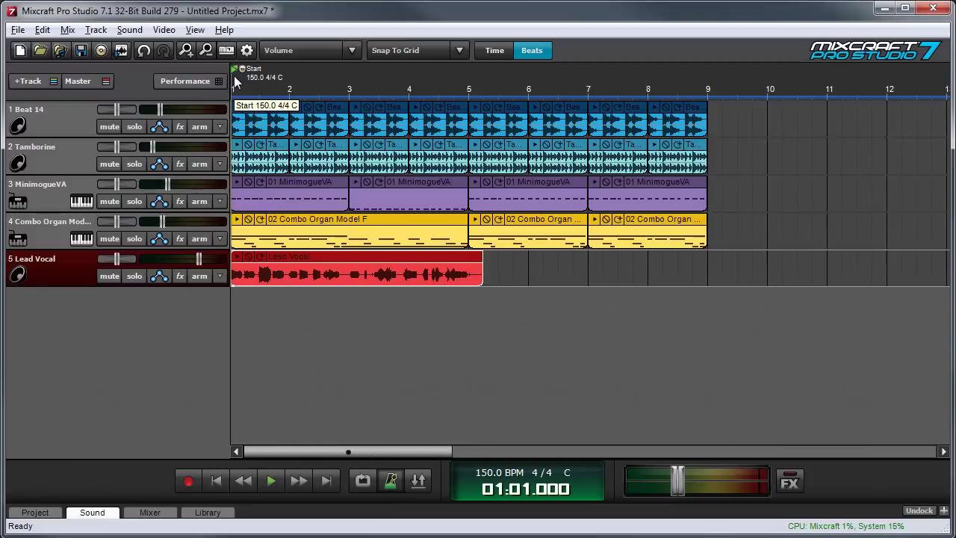
key(space)
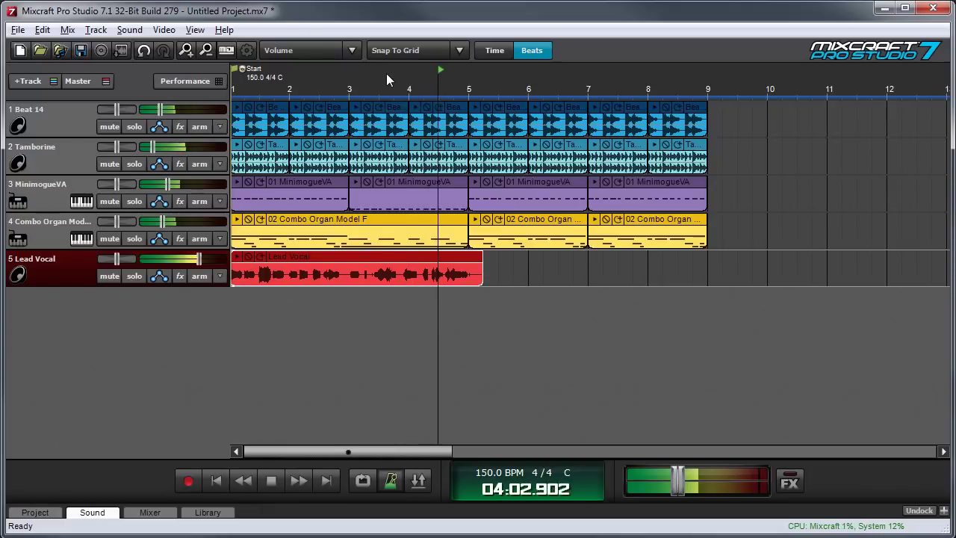
key(space)
click(379, 77)
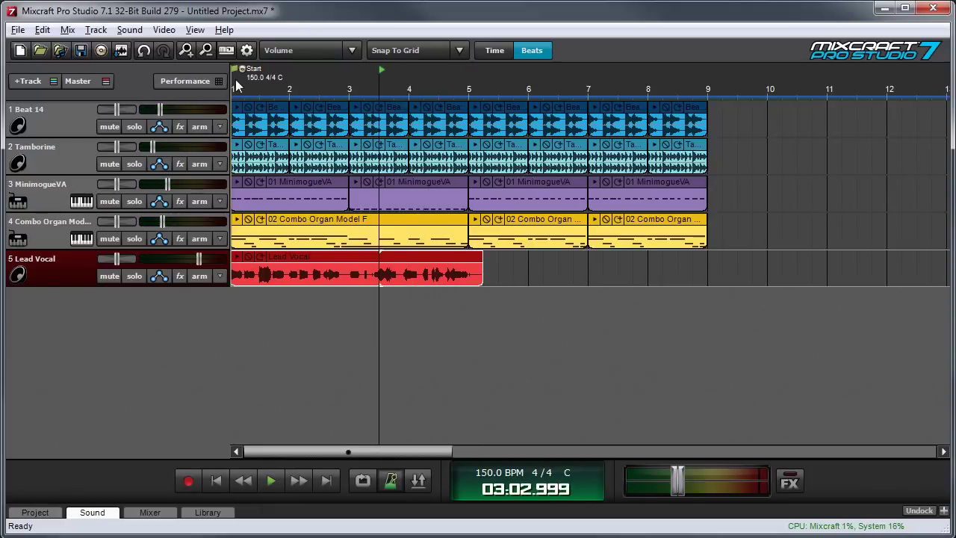
double_click(415, 256)
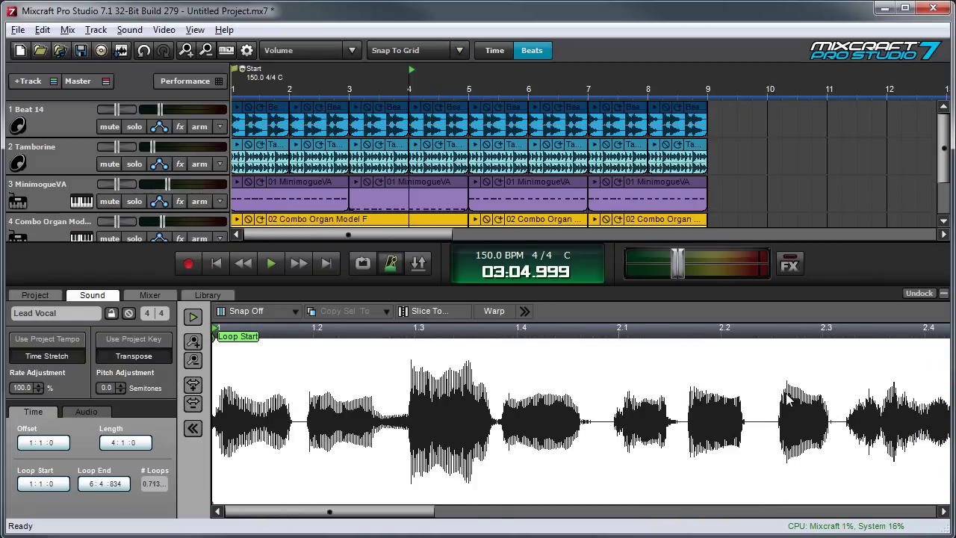
Zoom out the Lead Vocal waveform, enable Warp, play and stop it, and view the snap options
scroll(468, 344, down, 2)
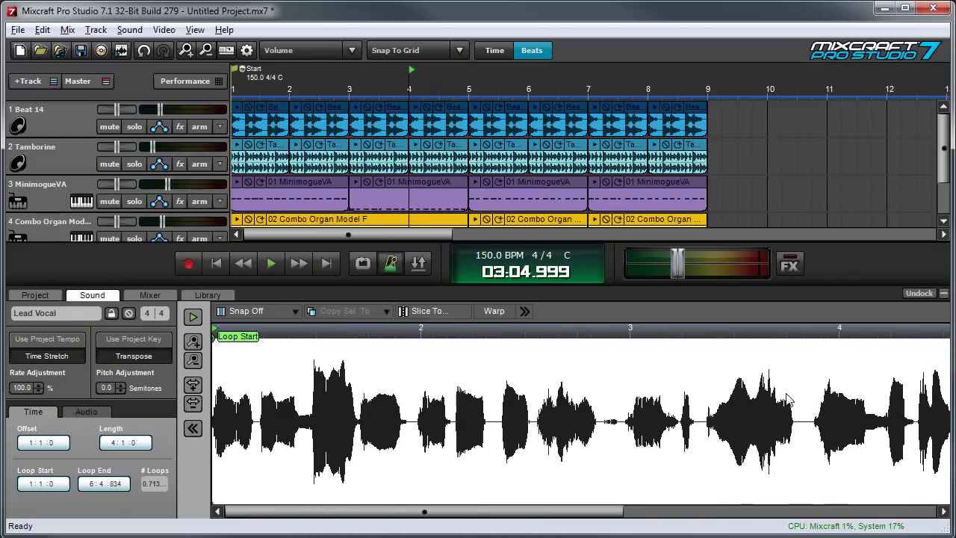
click(494, 310)
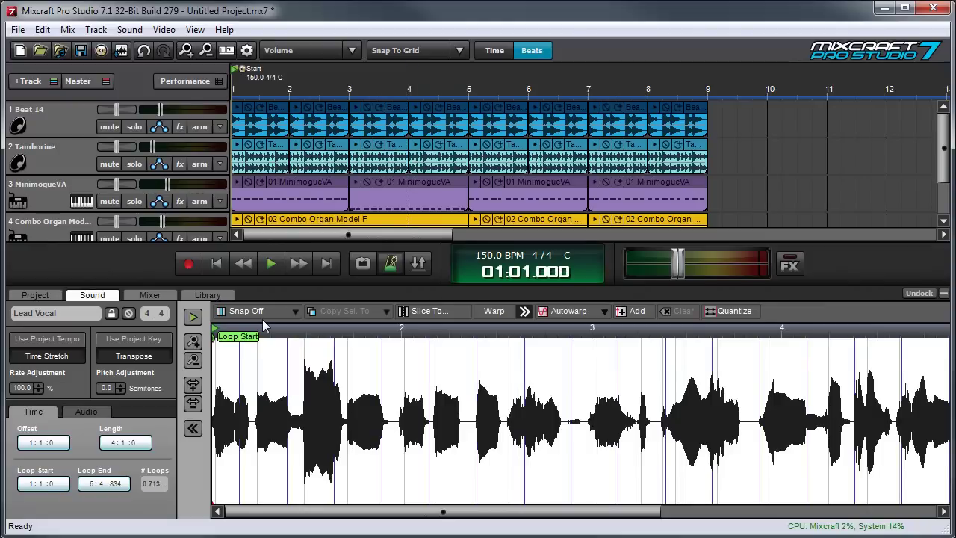
key(space)
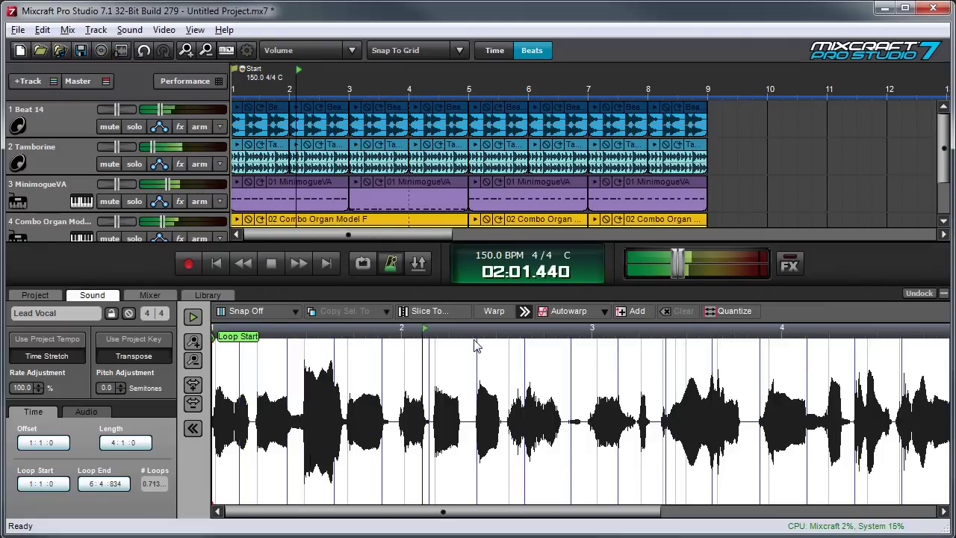
key(space)
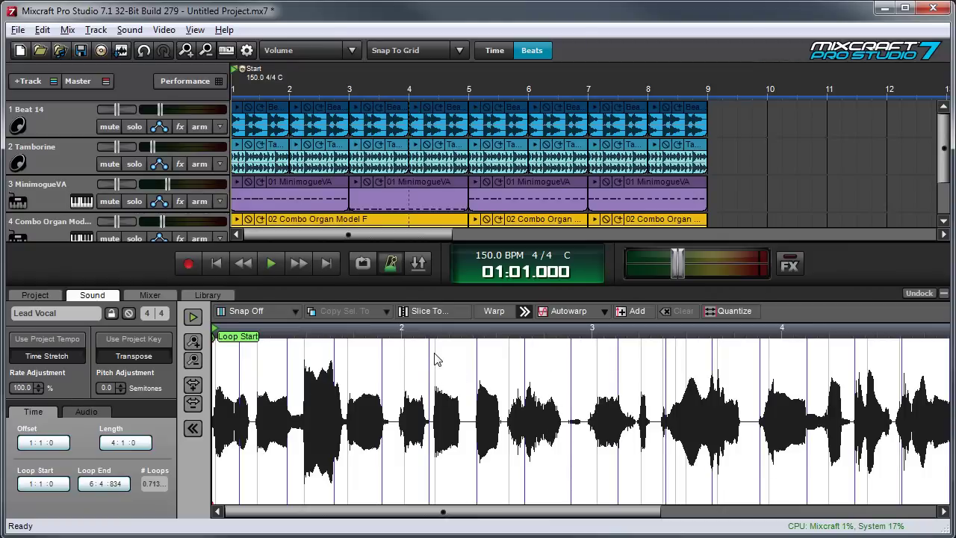
click(261, 312)
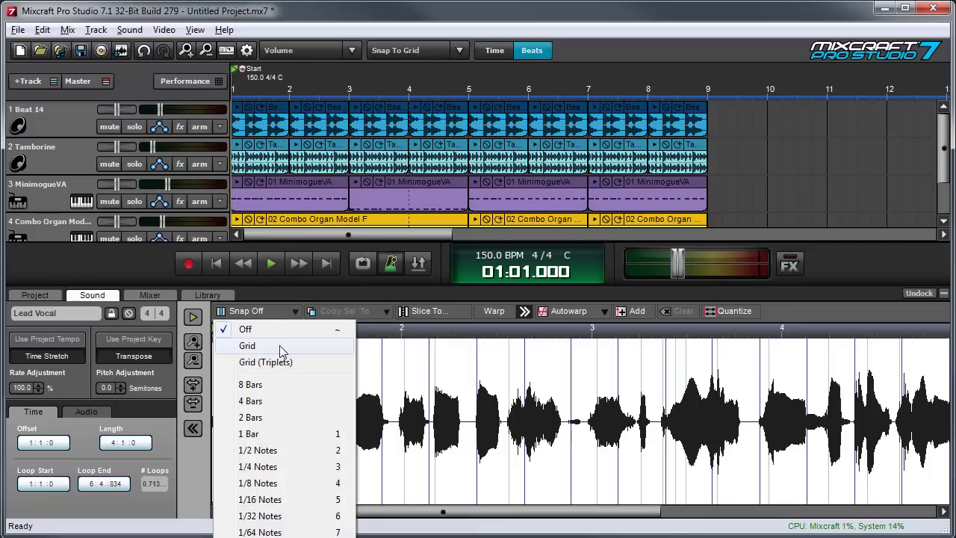
Set markers to snap to the grid and add warp markers at the first two word onsets past bar 2
click(277, 345)
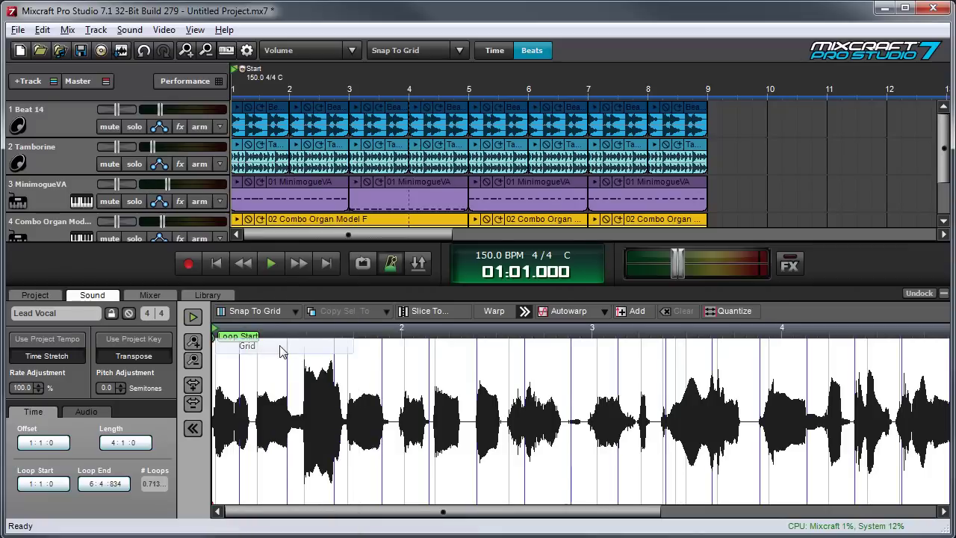
click(436, 346)
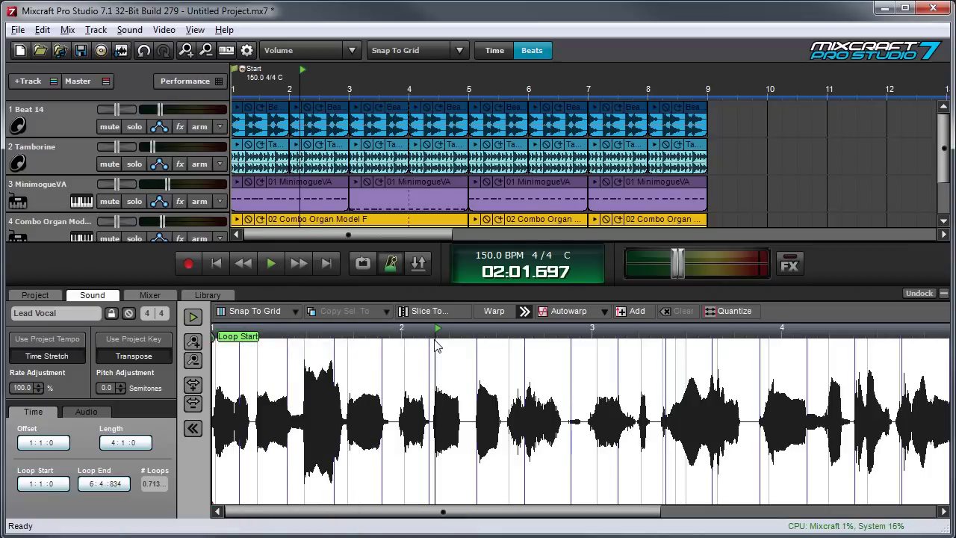
right_click(437, 345)
click(469, 350)
click(478, 343)
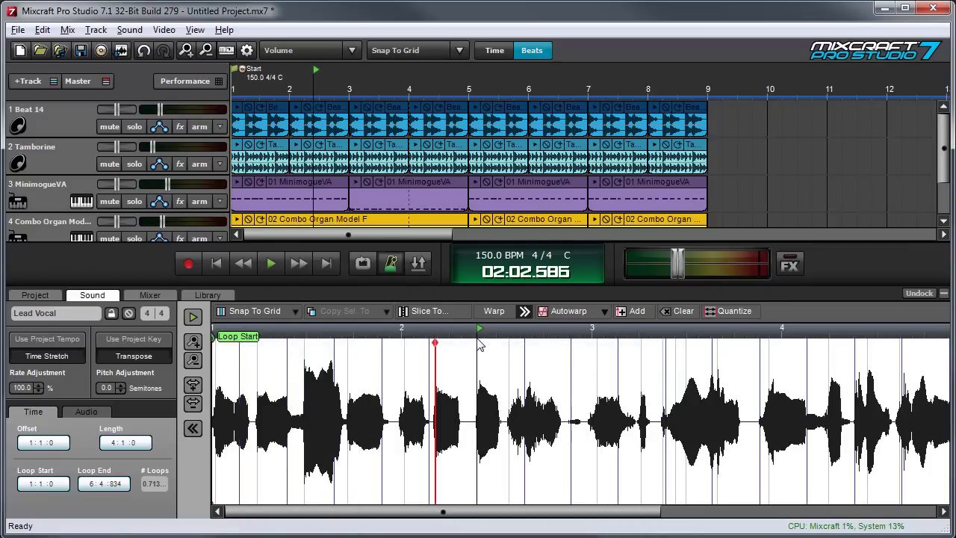
right_click(479, 342)
click(489, 351)
Add third and fourth warp markers at the next word onsets before bar 3
click(511, 342)
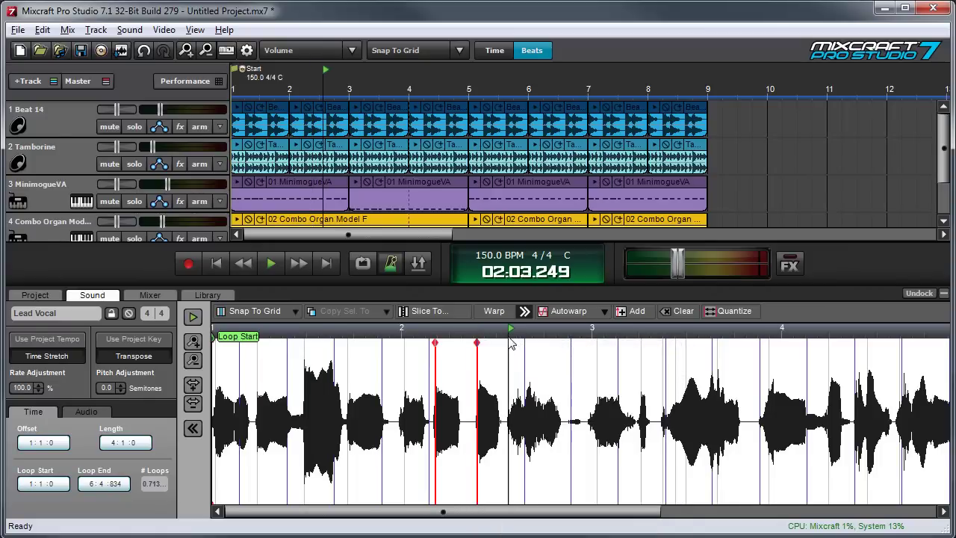
right_click(511, 342)
click(527, 349)
click(526, 345)
right_click(527, 345)
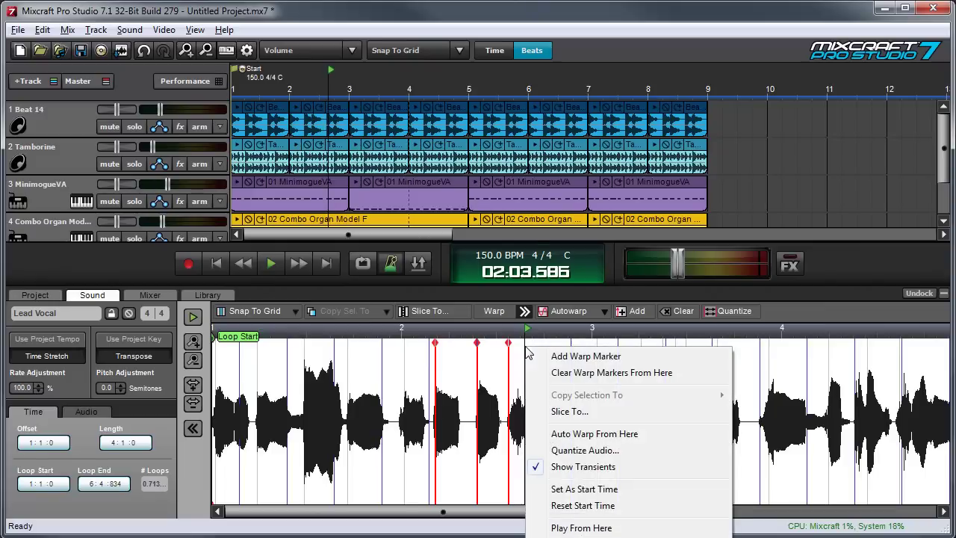
click(571, 357)
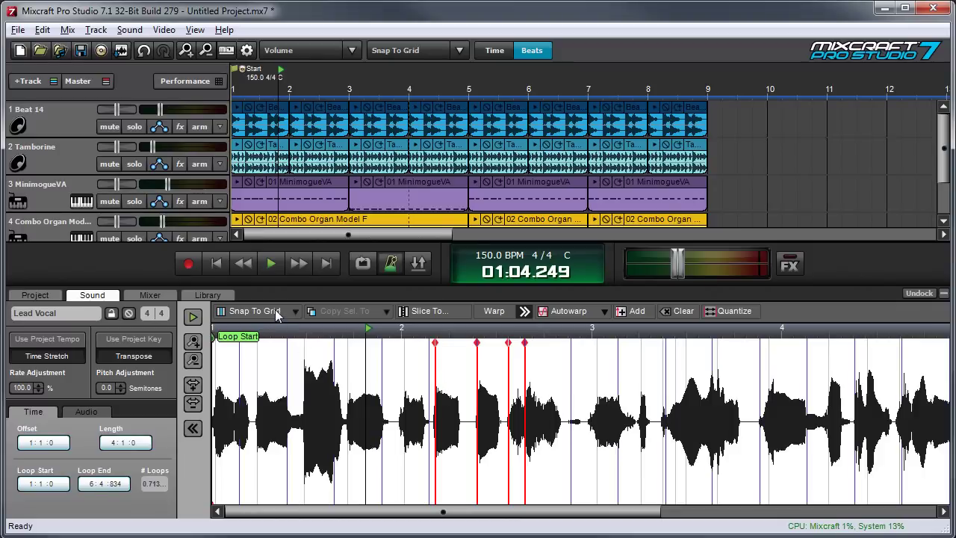
Turn snapping Off, zoom in, and shift the first two Lead Vocal warp markers
click(276, 315)
click(282, 331)
scroll(358, 367, up, 2)
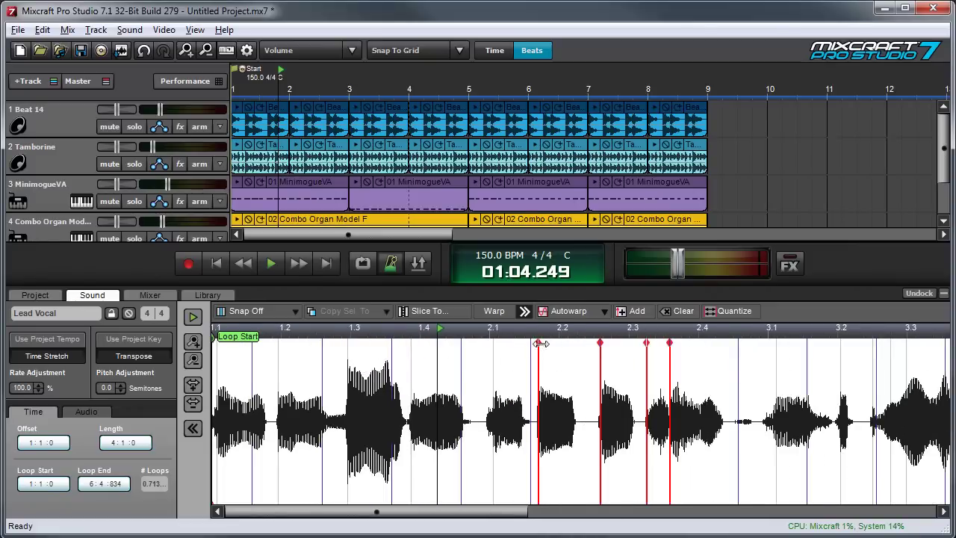
drag(537, 341, 534, 341)
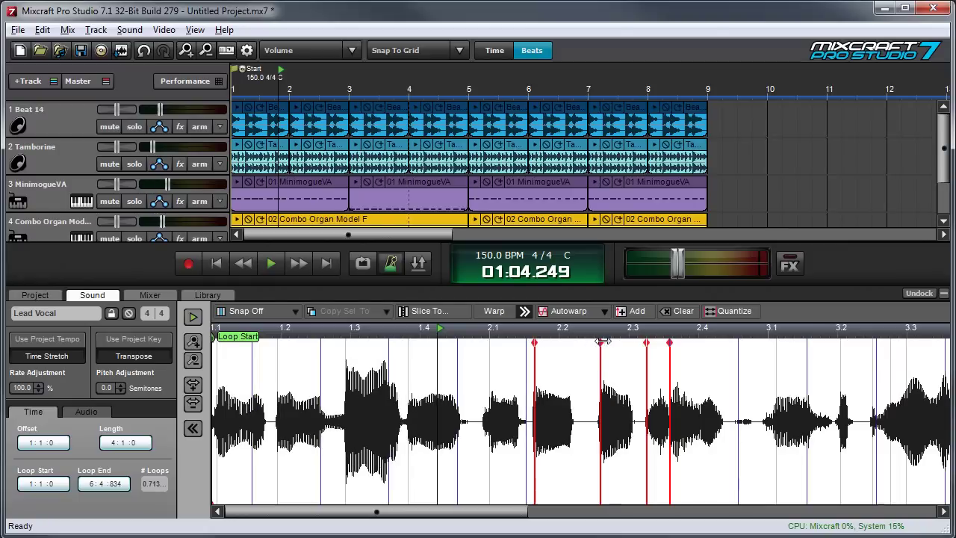
drag(599, 343, 640, 341)
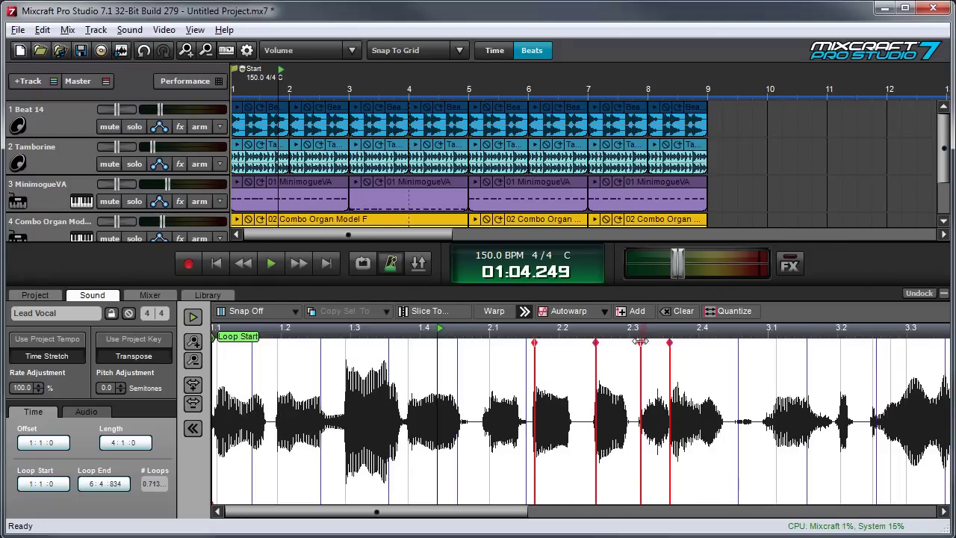
Loop bars 2–3 and fine-tune the first two warp markers while listening, then stop
click(366, 265)
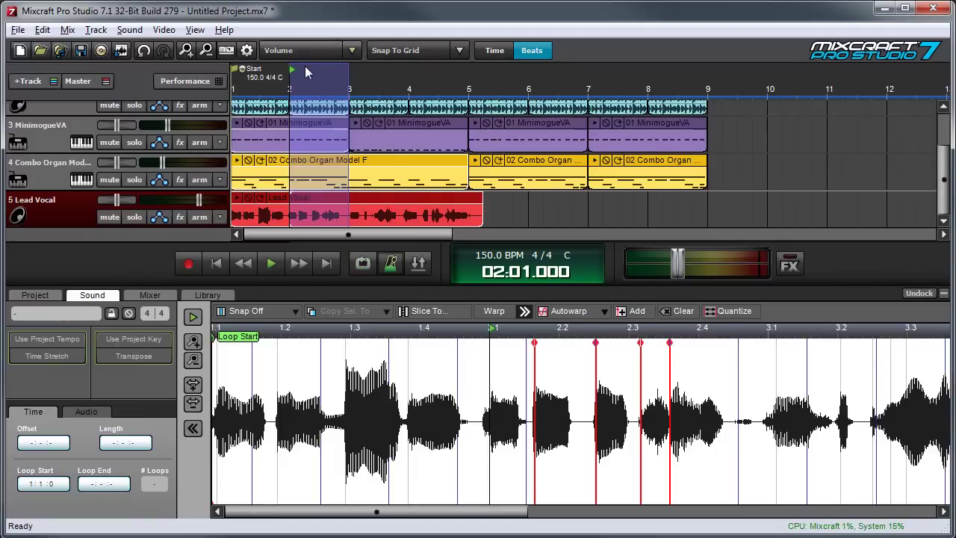
click(362, 264)
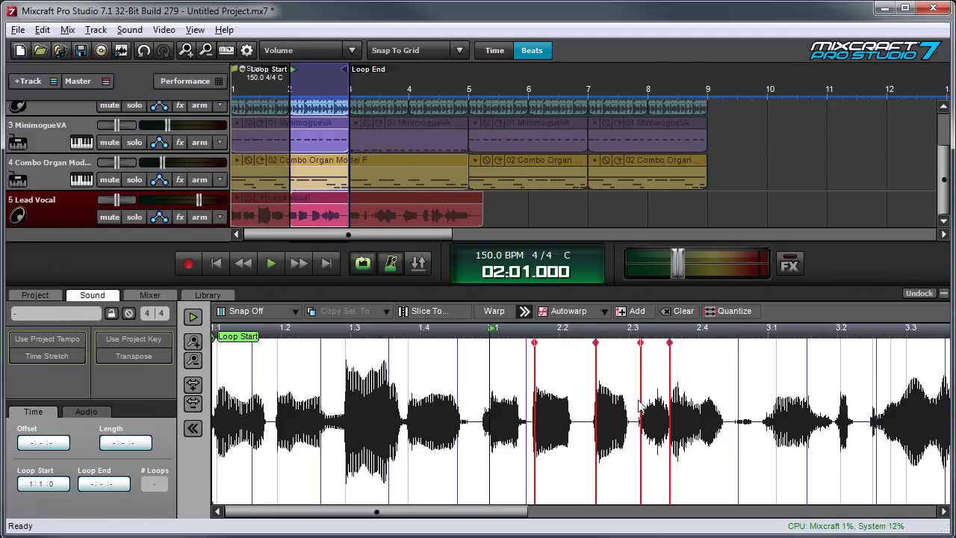
key(space)
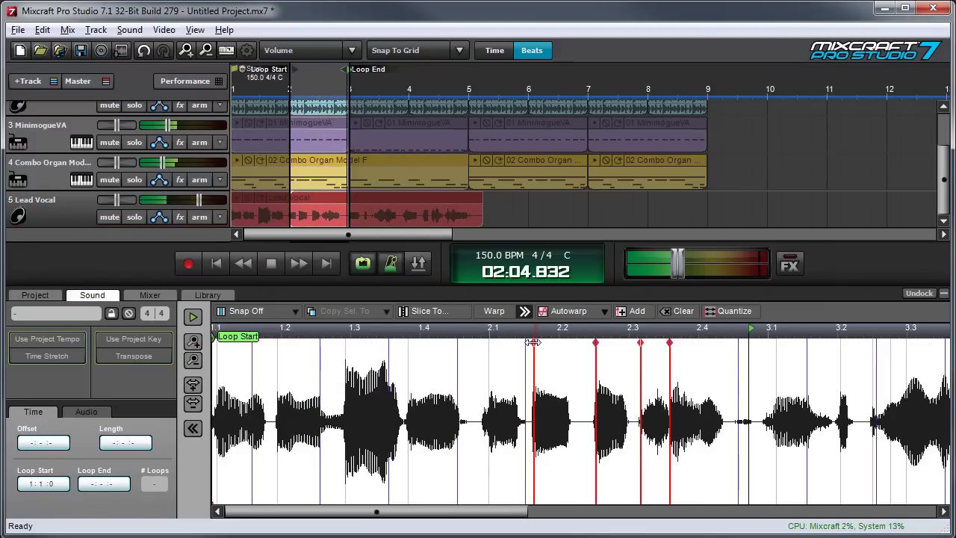
drag(534, 343, 523, 341)
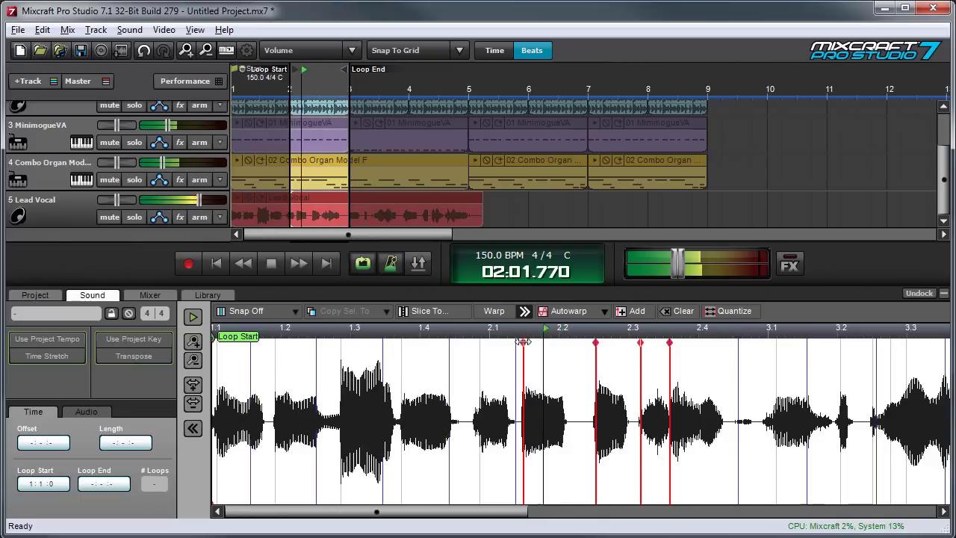
drag(595, 342, 583, 341)
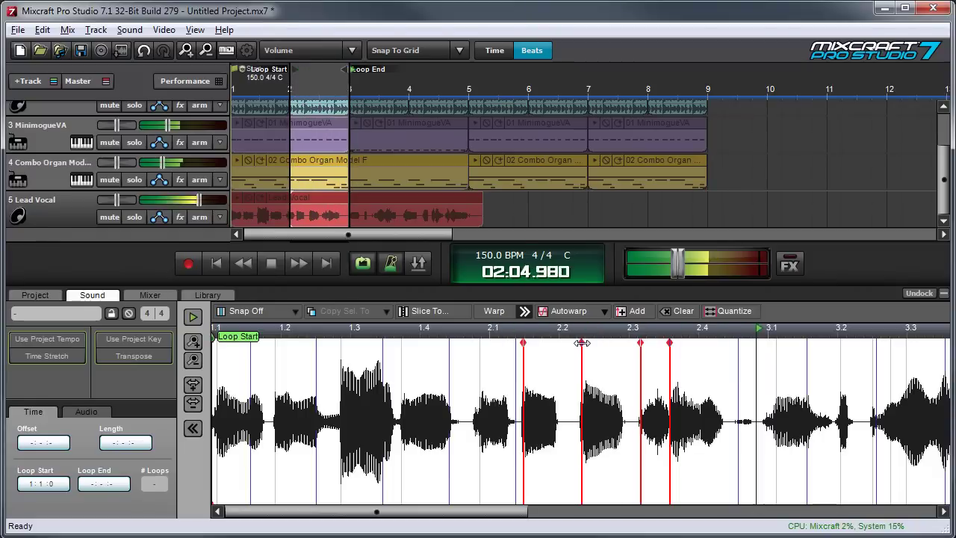
drag(581, 341, 601, 342)
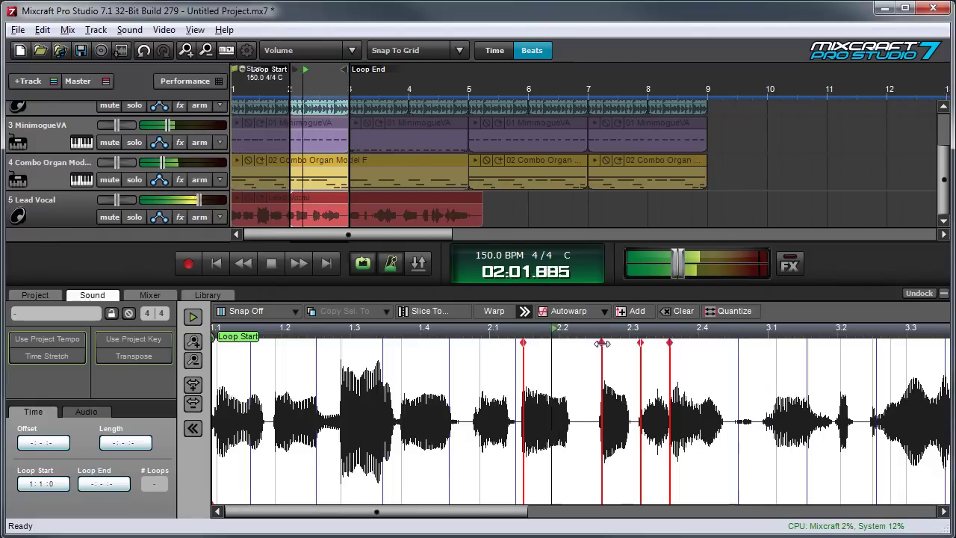
drag(522, 342, 539, 342)
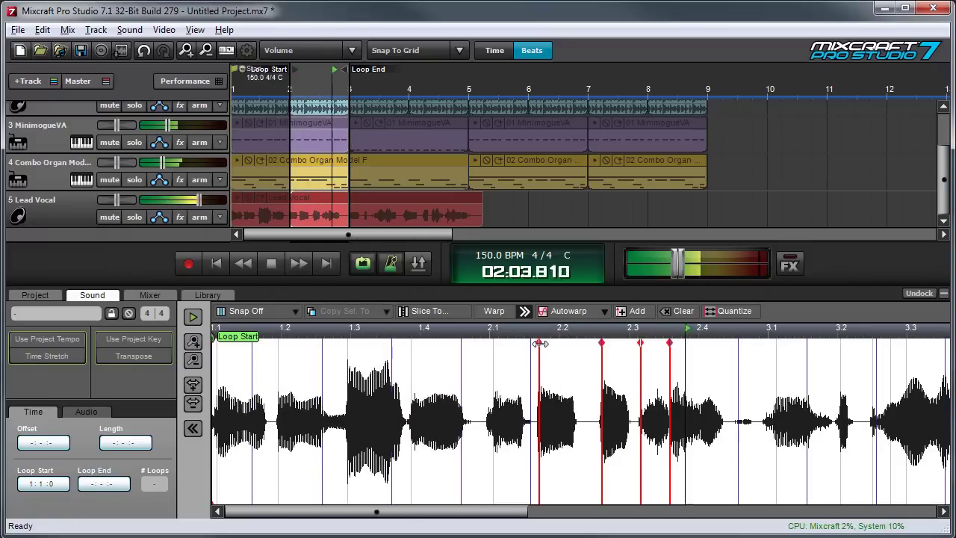
key(space)
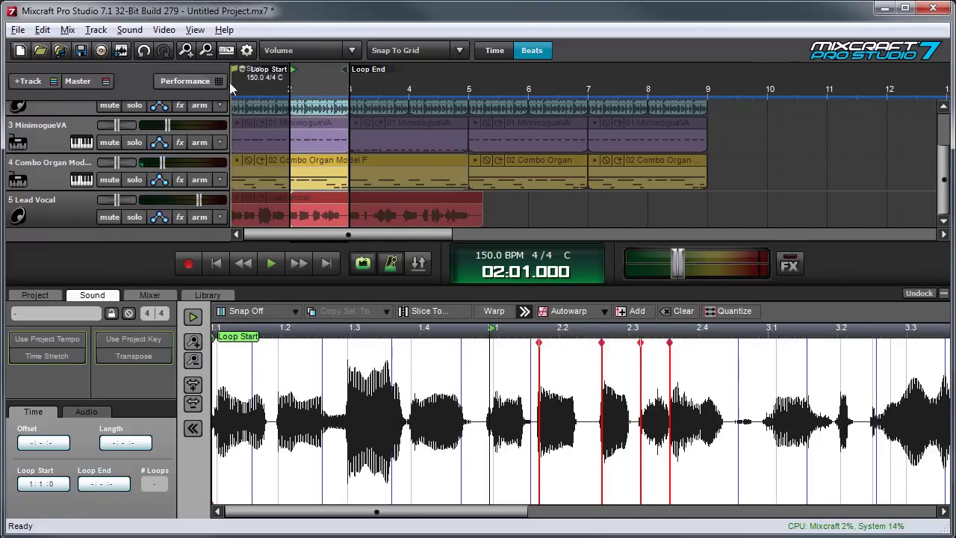
Turn off the bars 2–3 loop, play the song from the start, then select the Lead Vocal clip
click(363, 263)
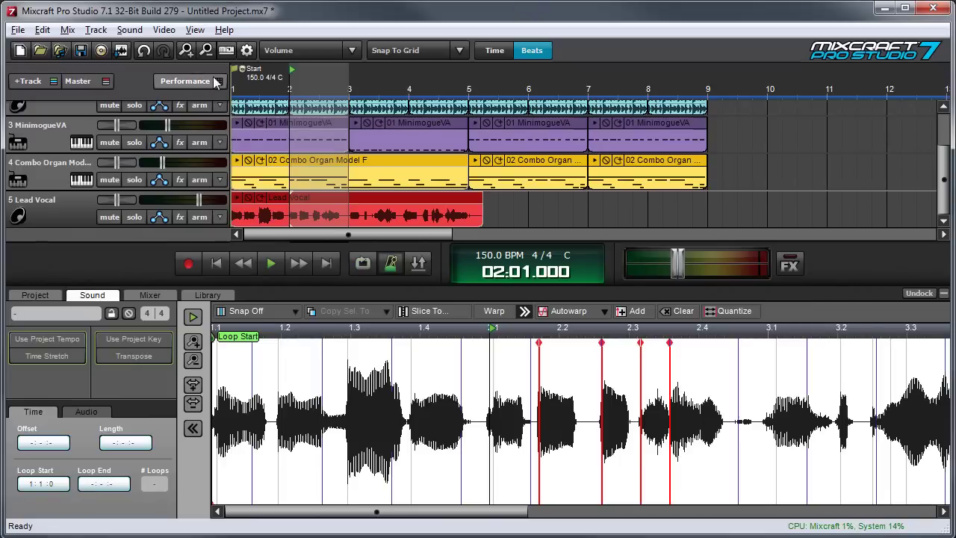
click(235, 82)
key(space)
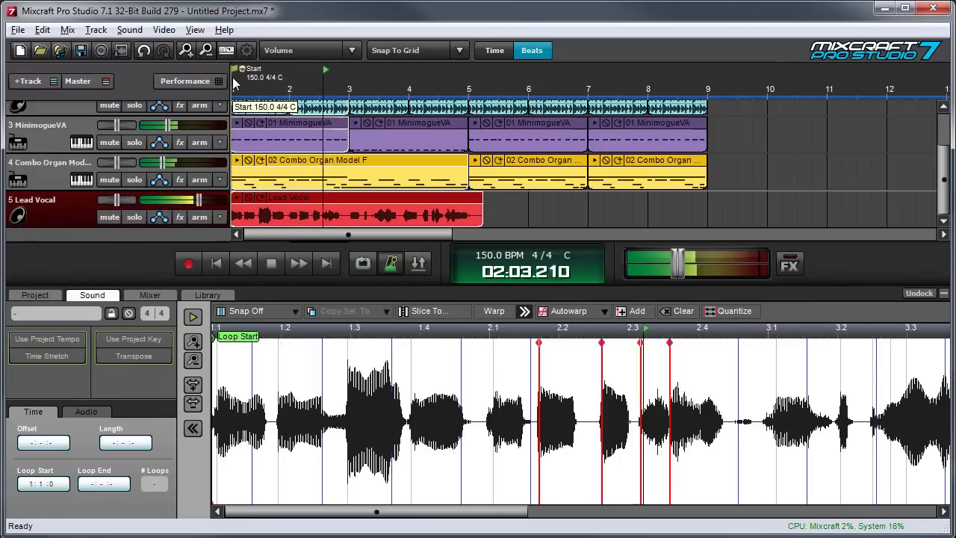
key(space)
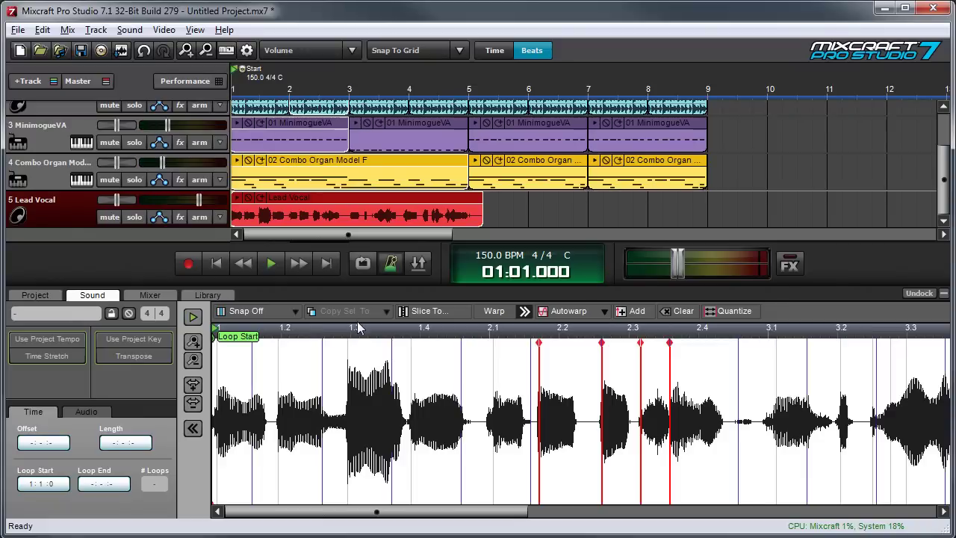
click(268, 215)
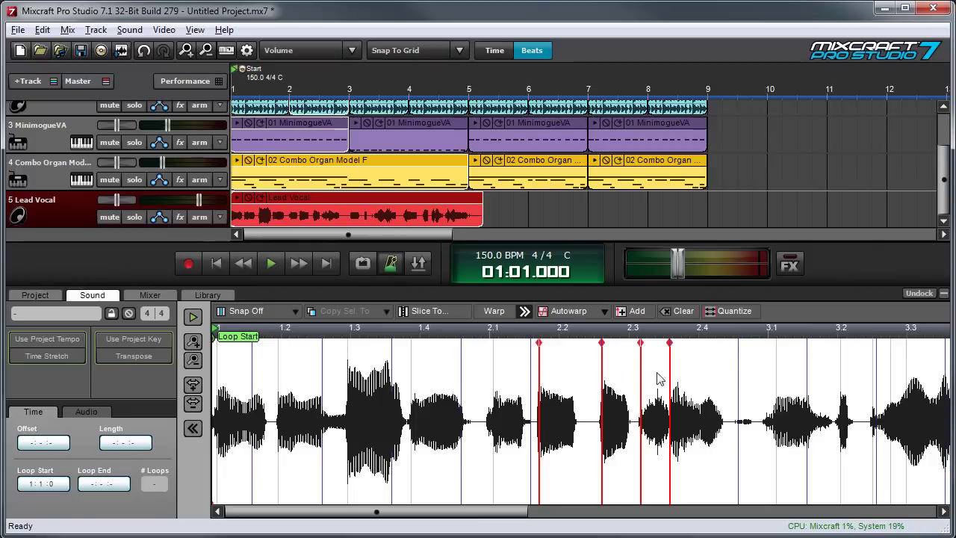
click(278, 311)
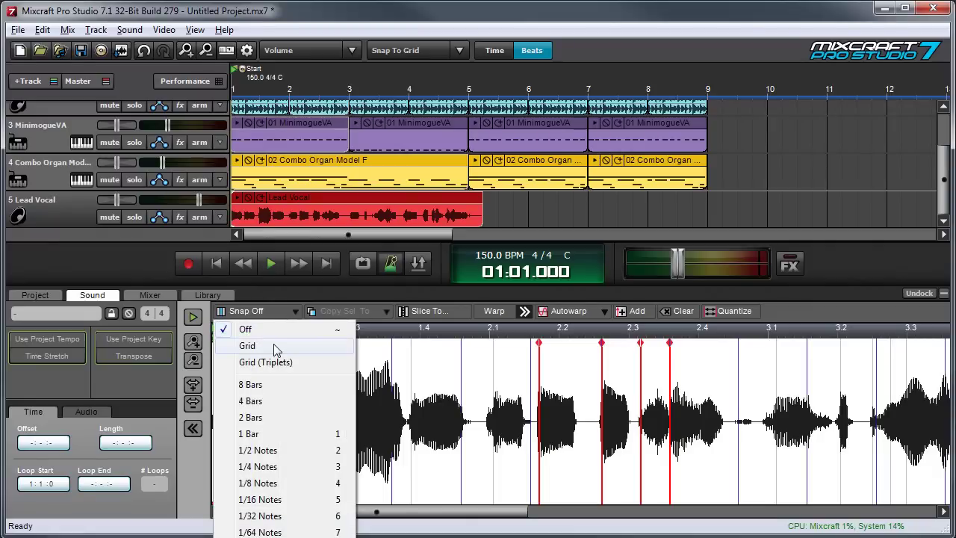
Set snapping to Grid and drag the first warp marker earlier onto the grid near beat 2.1
click(273, 344)
drag(539, 343, 507, 355)
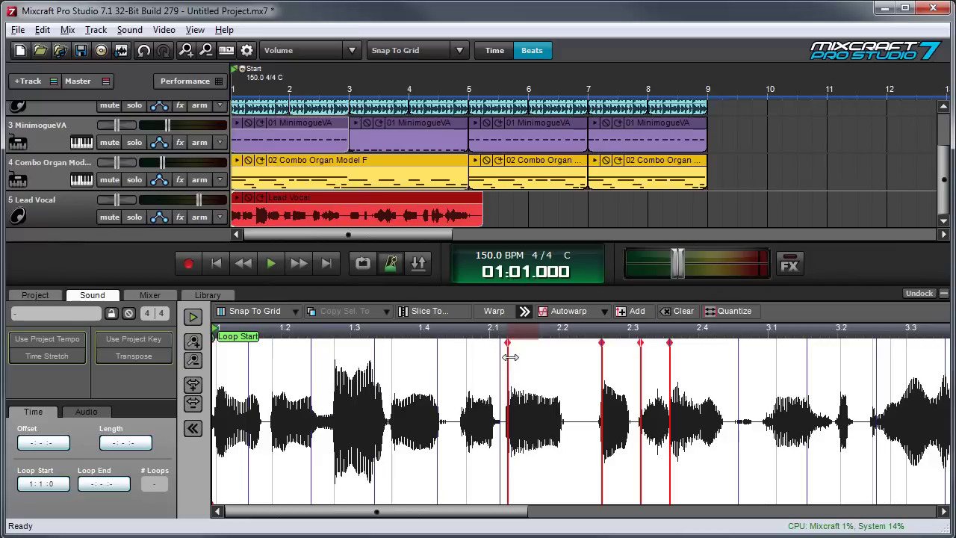